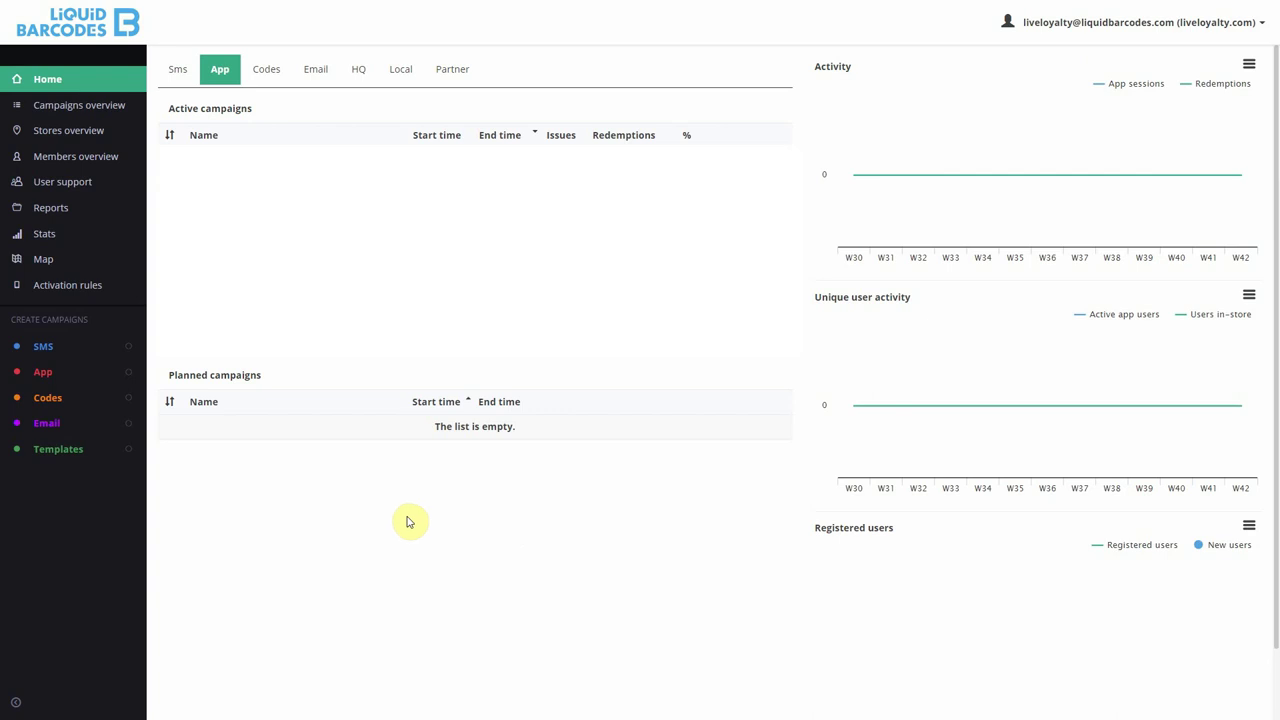
Check which templates a new app coupon campaign offers, and return to the home page
click(55, 456)
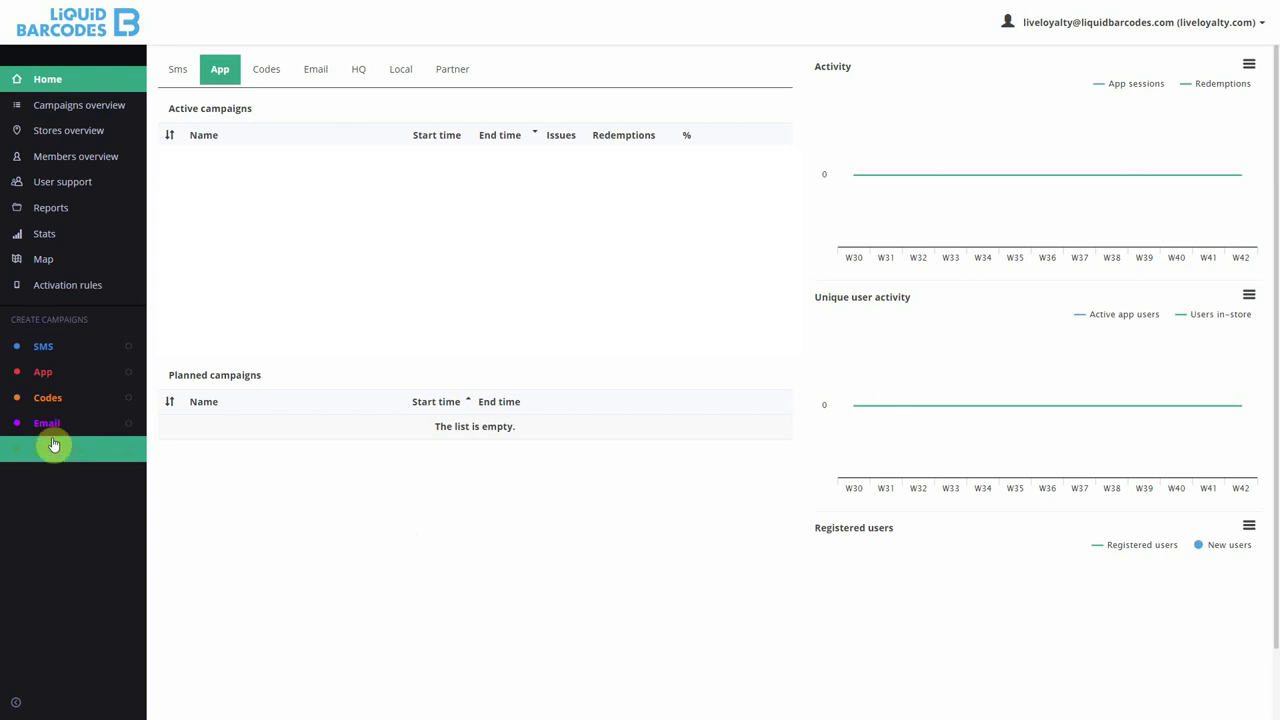
click(42, 372)
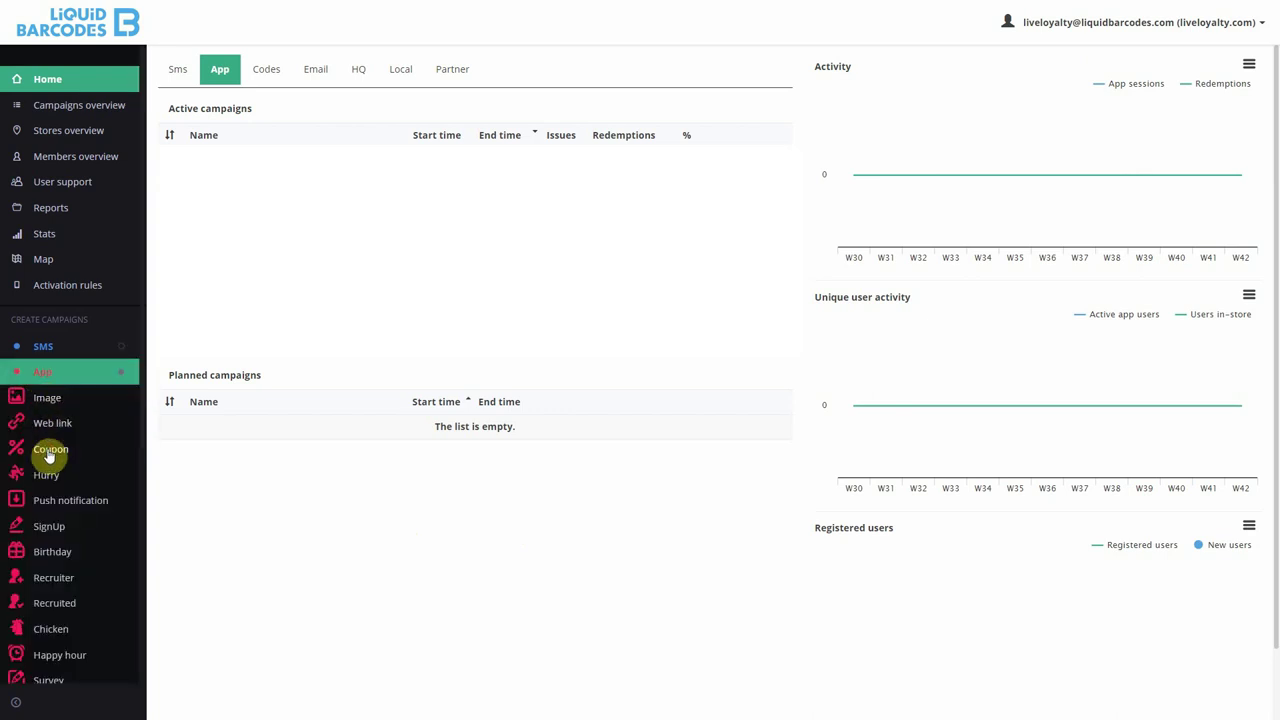
click(50, 452)
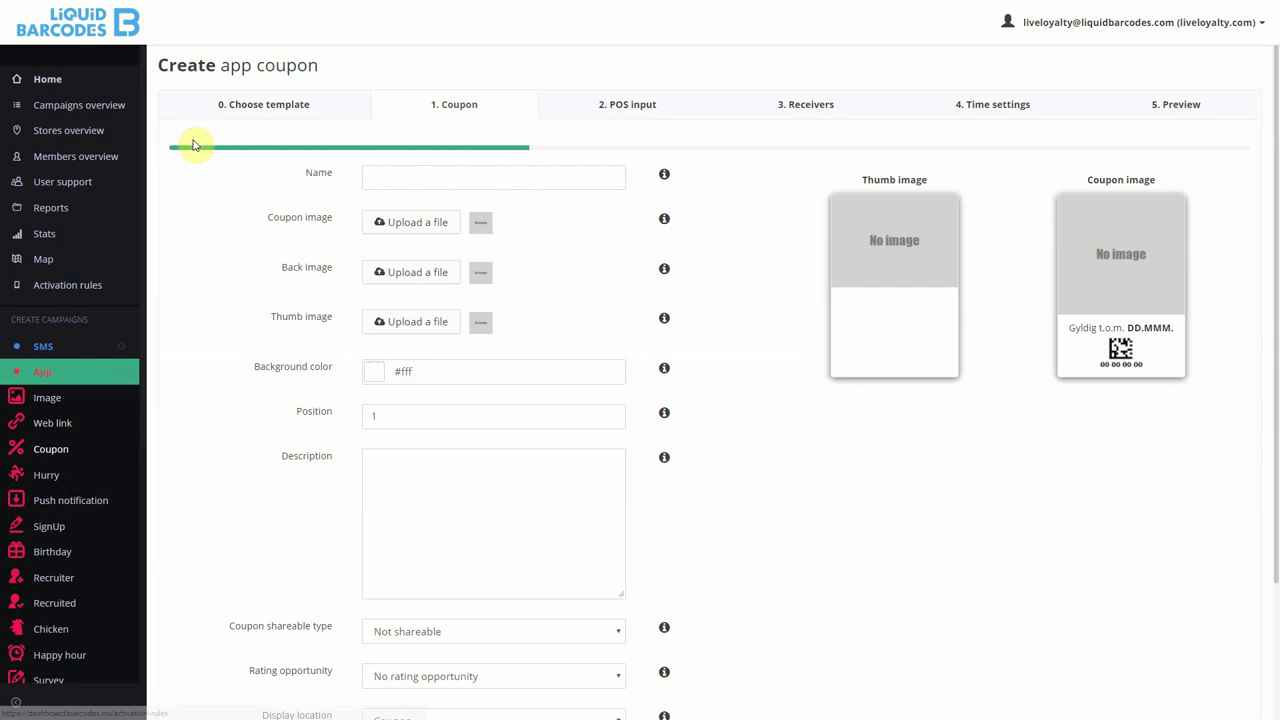
click(248, 113)
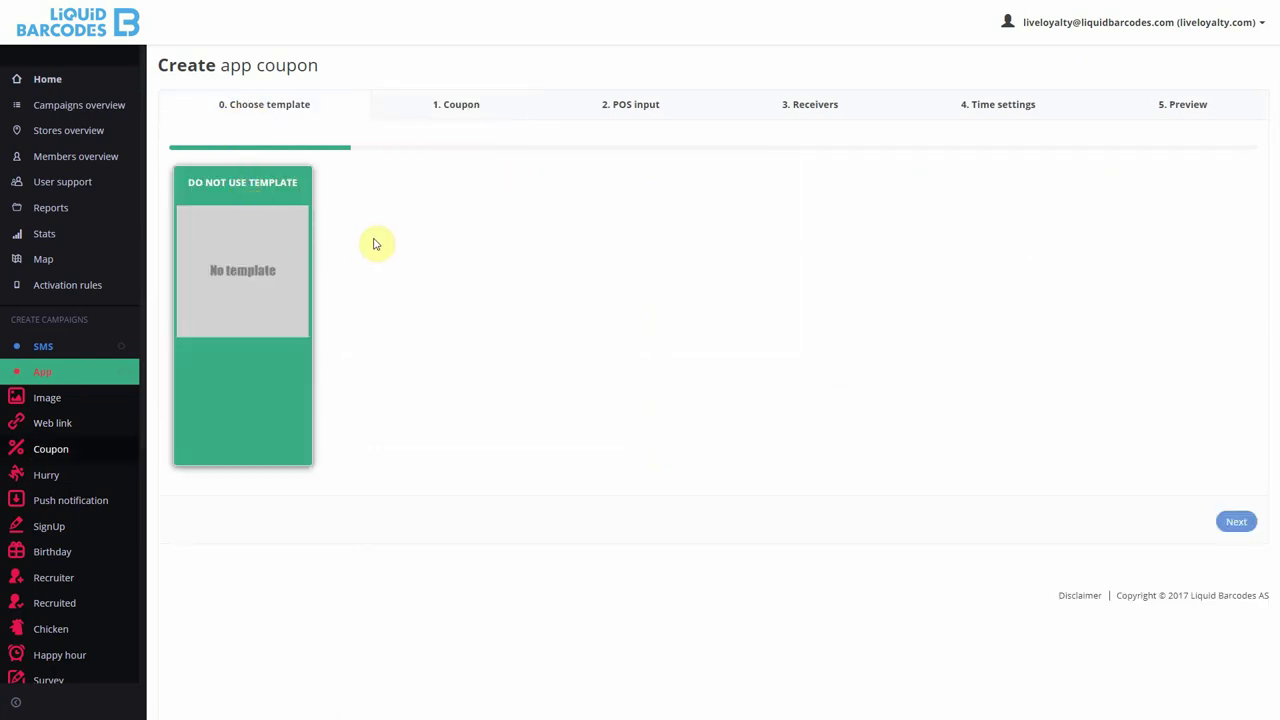
click(437, 113)
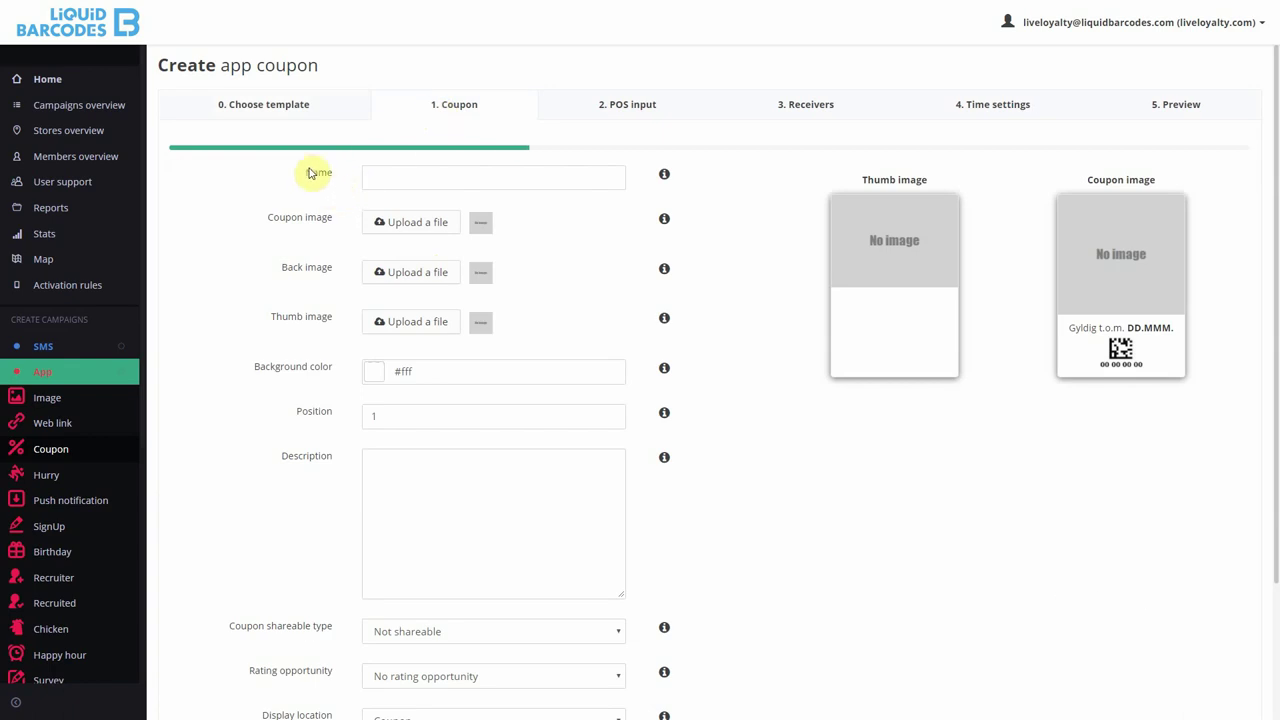
click(118, 36)
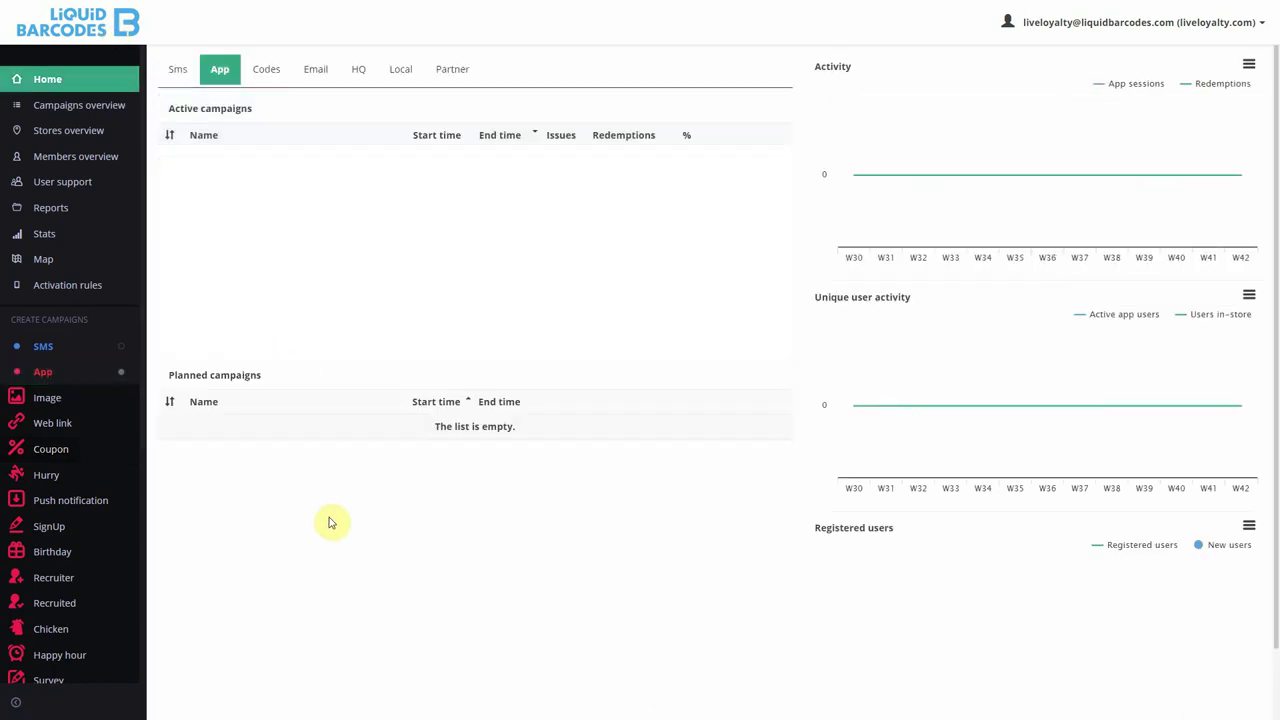
click(53, 376)
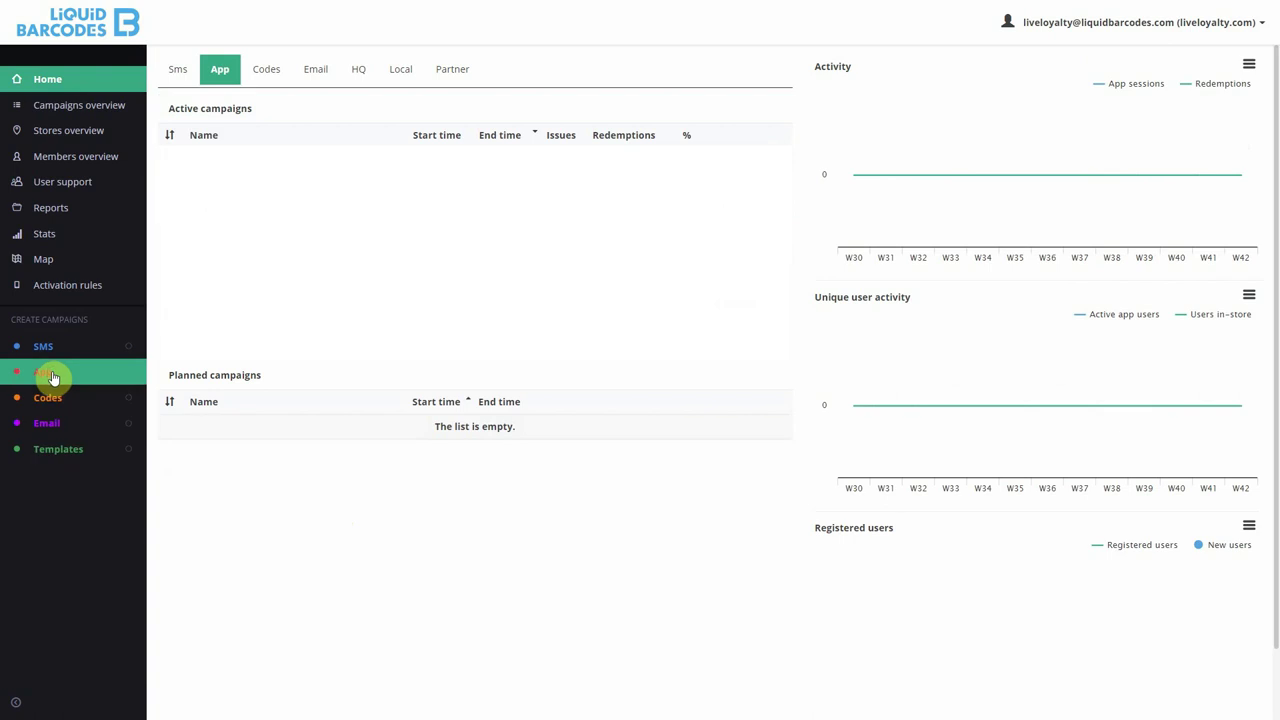
Start a new HQ template named "25% off coffee" with the 25%offCoffee file as its coupon image
click(55, 450)
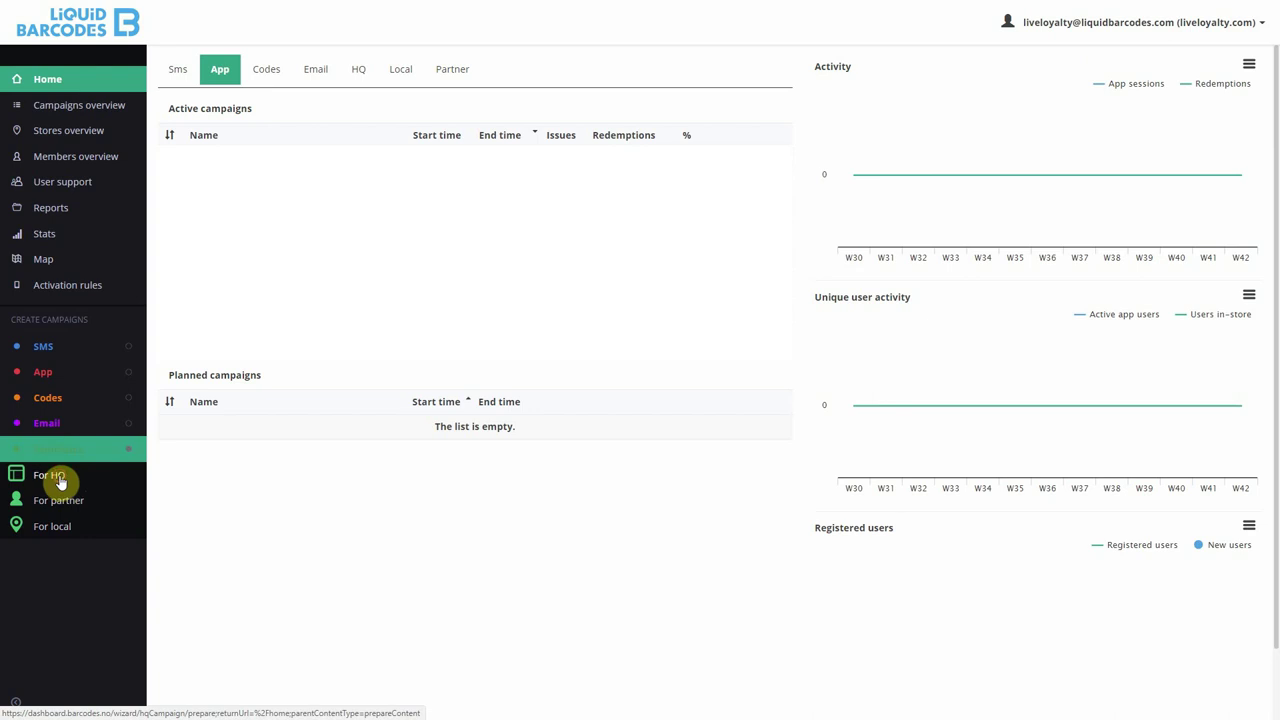
click(60, 482)
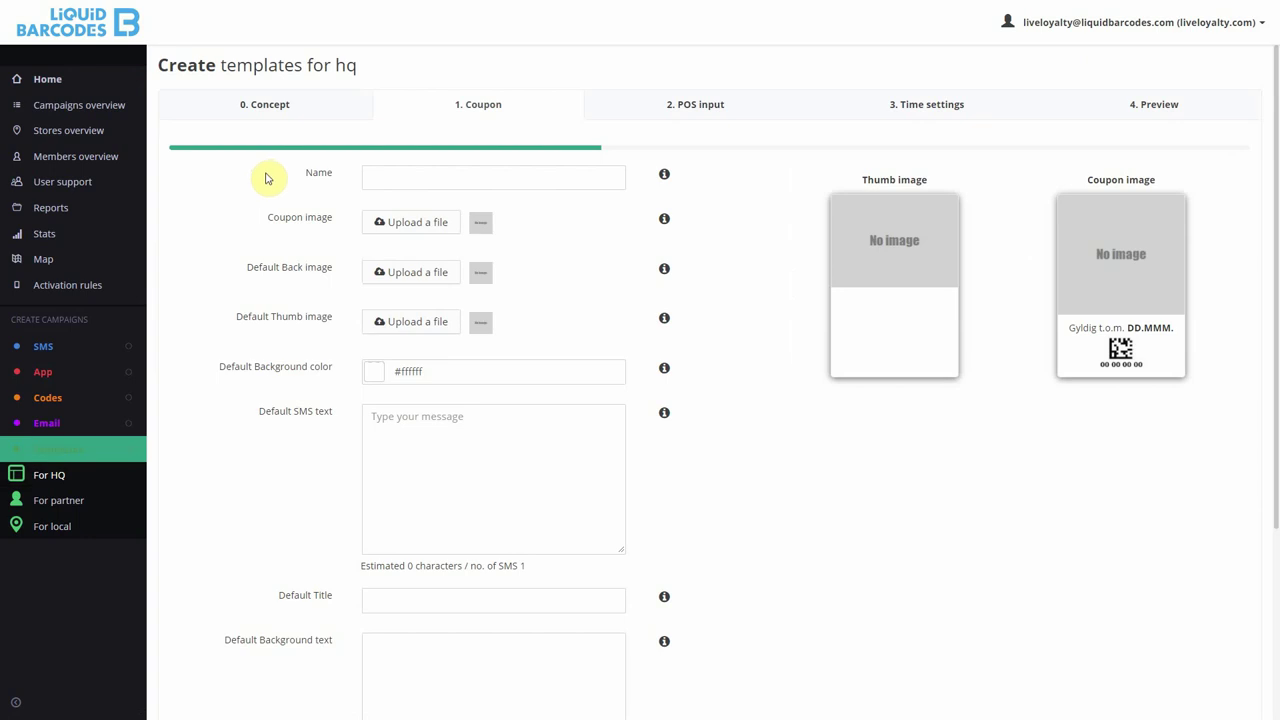
click(387, 173)
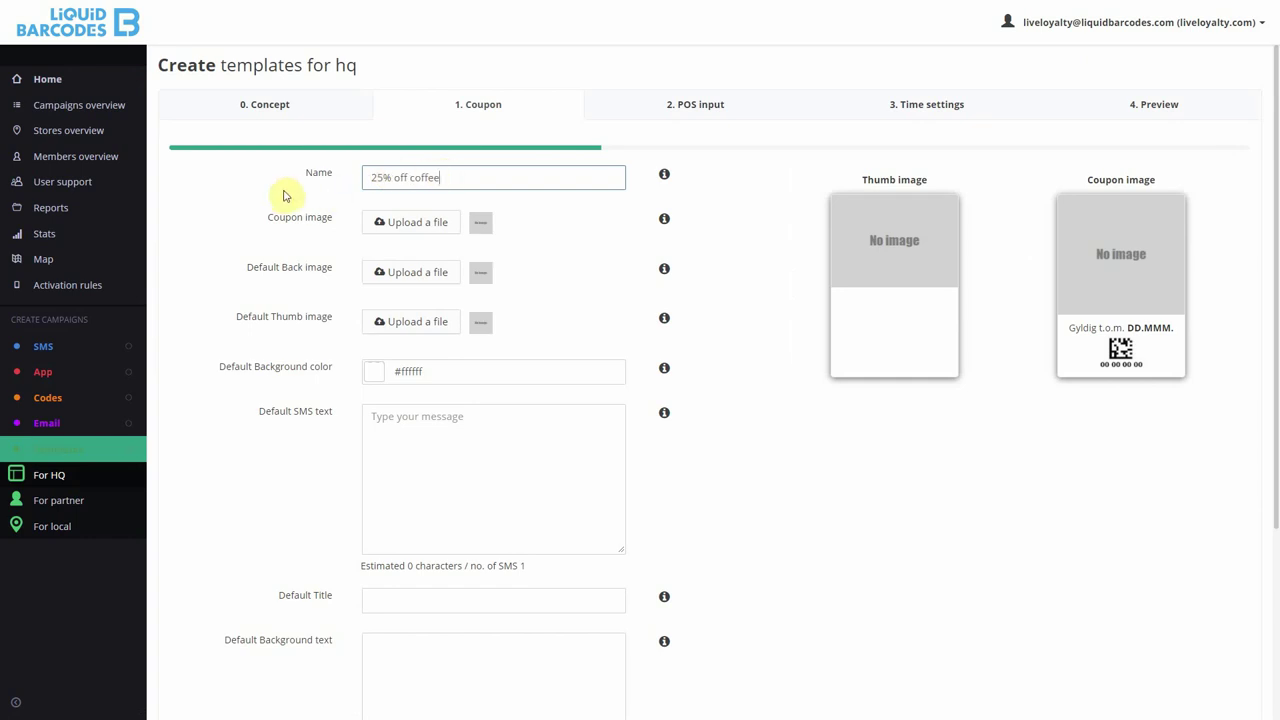
click(395, 222)
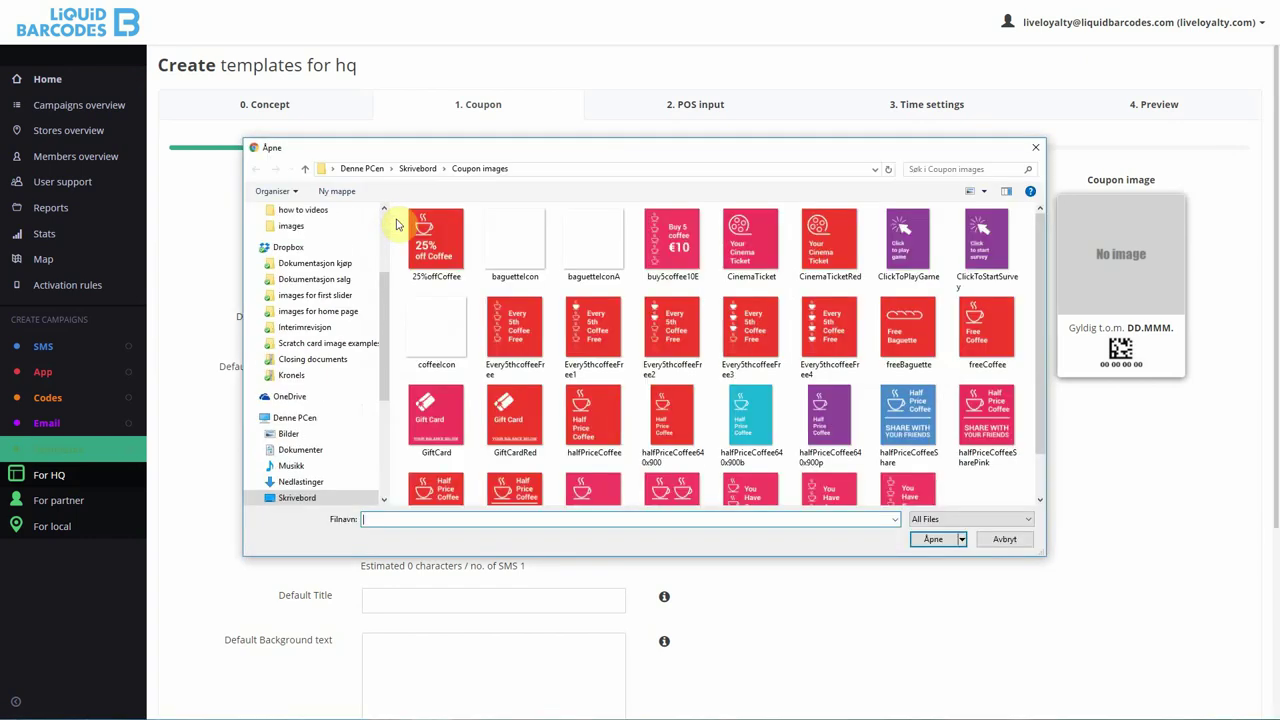
double_click(434, 235)
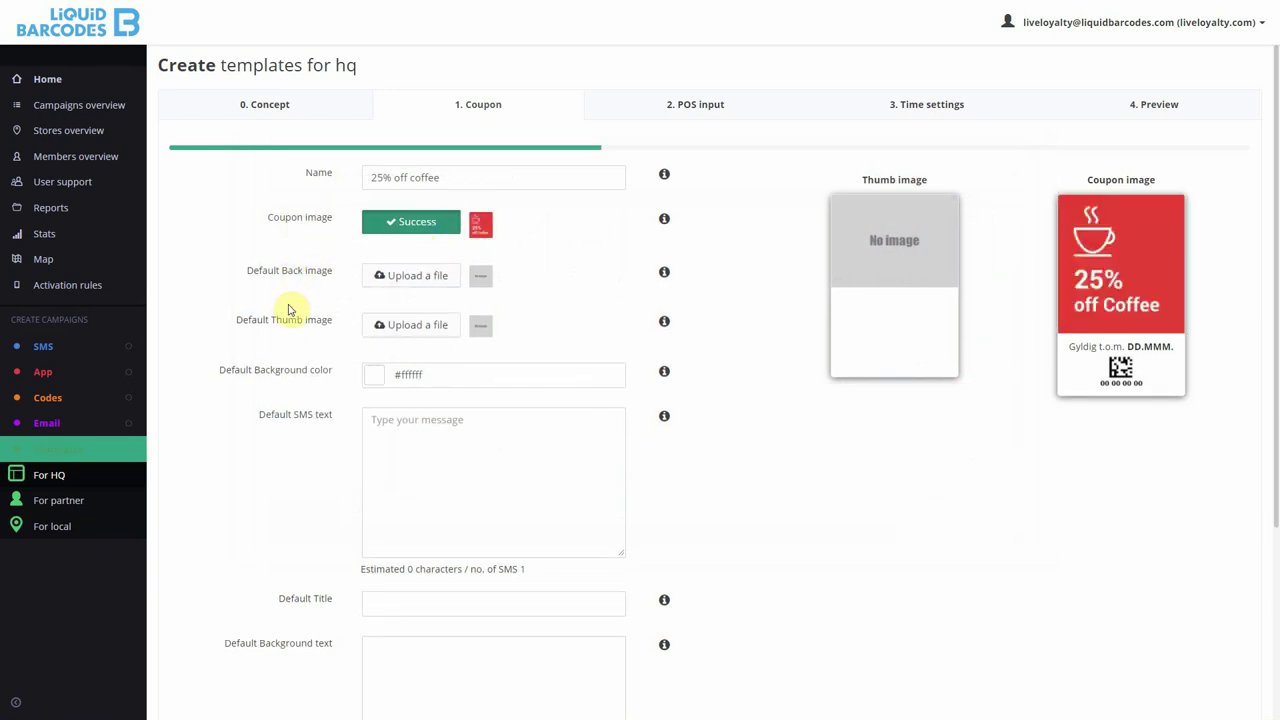
Copy the template name "25% off coffee" into the default SMS text and the default background text
scroll(323, 369, down, 1)
click(457, 109)
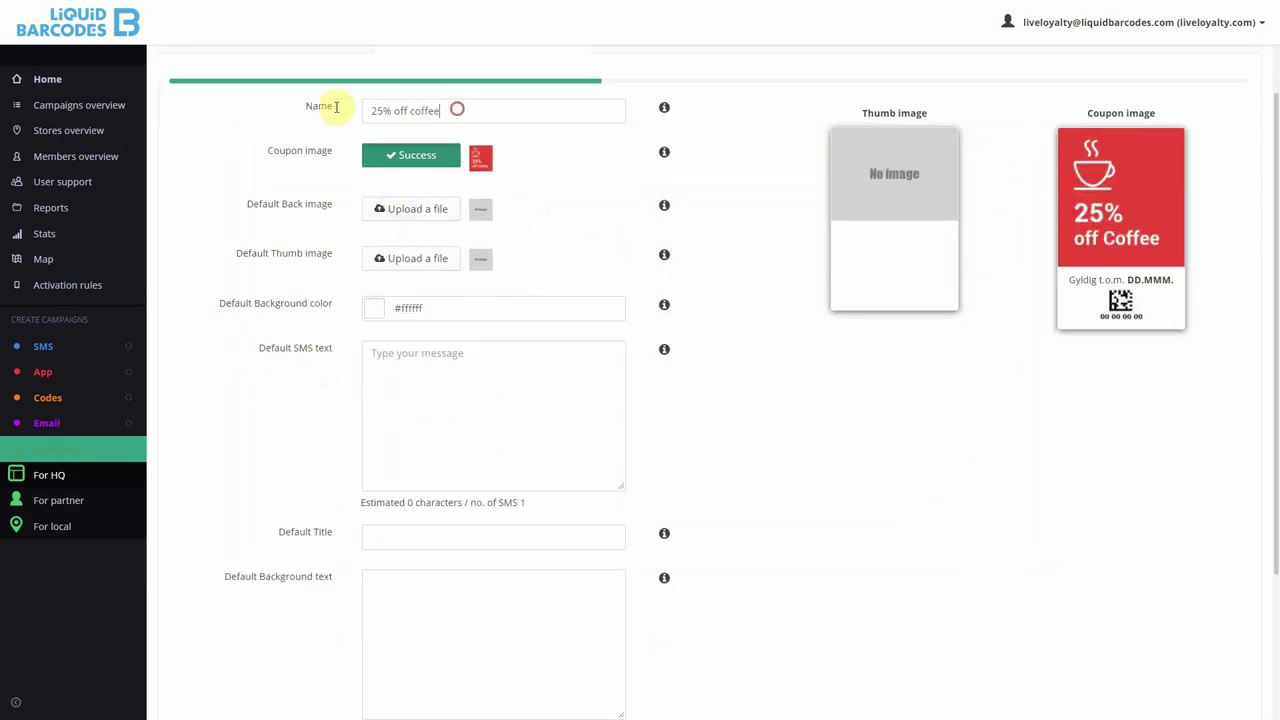
key(ctrl+a)
key(ctrl+c)
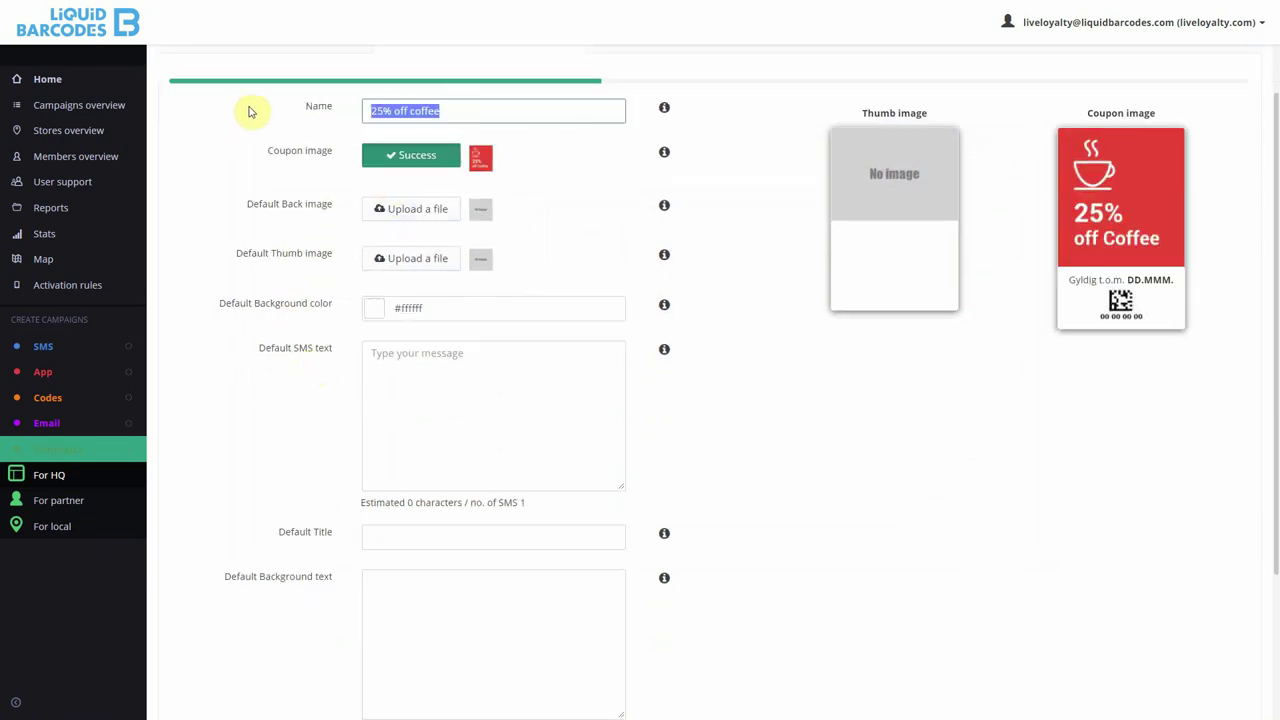
click(414, 364)
key(ctrl+v)
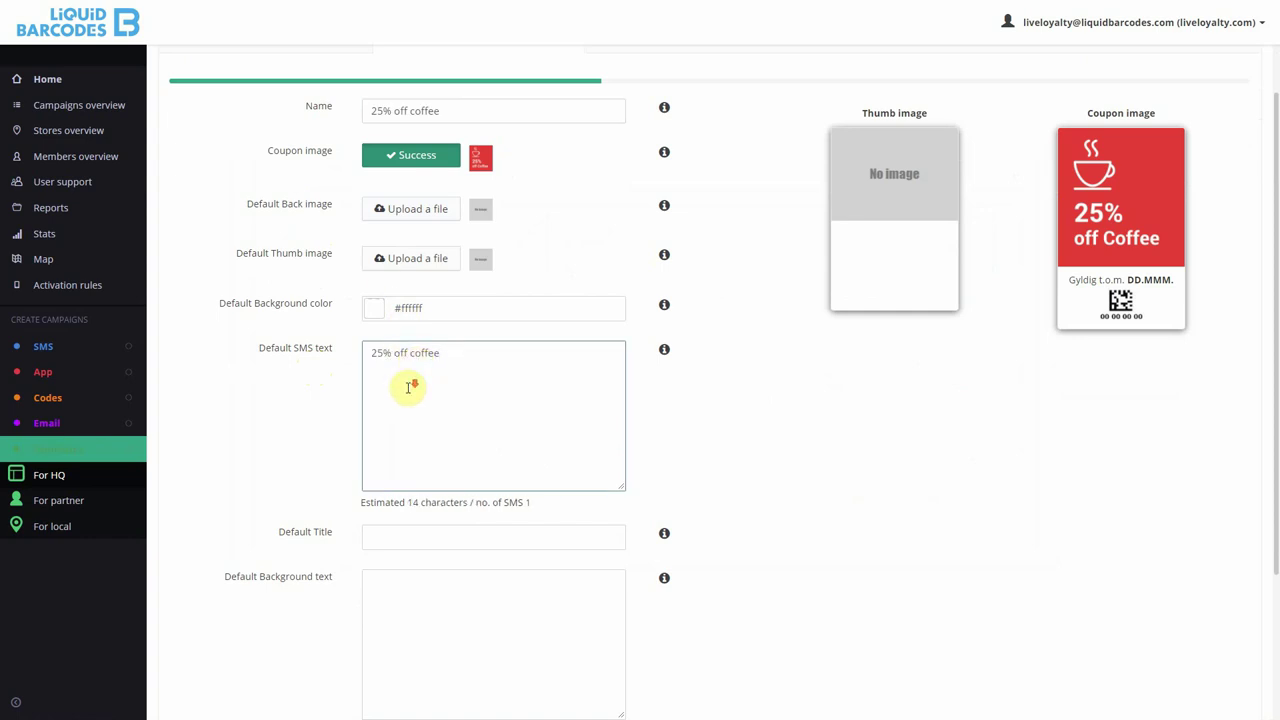
scroll(405, 400, down, 2)
click(390, 448)
key(ctrl+v)
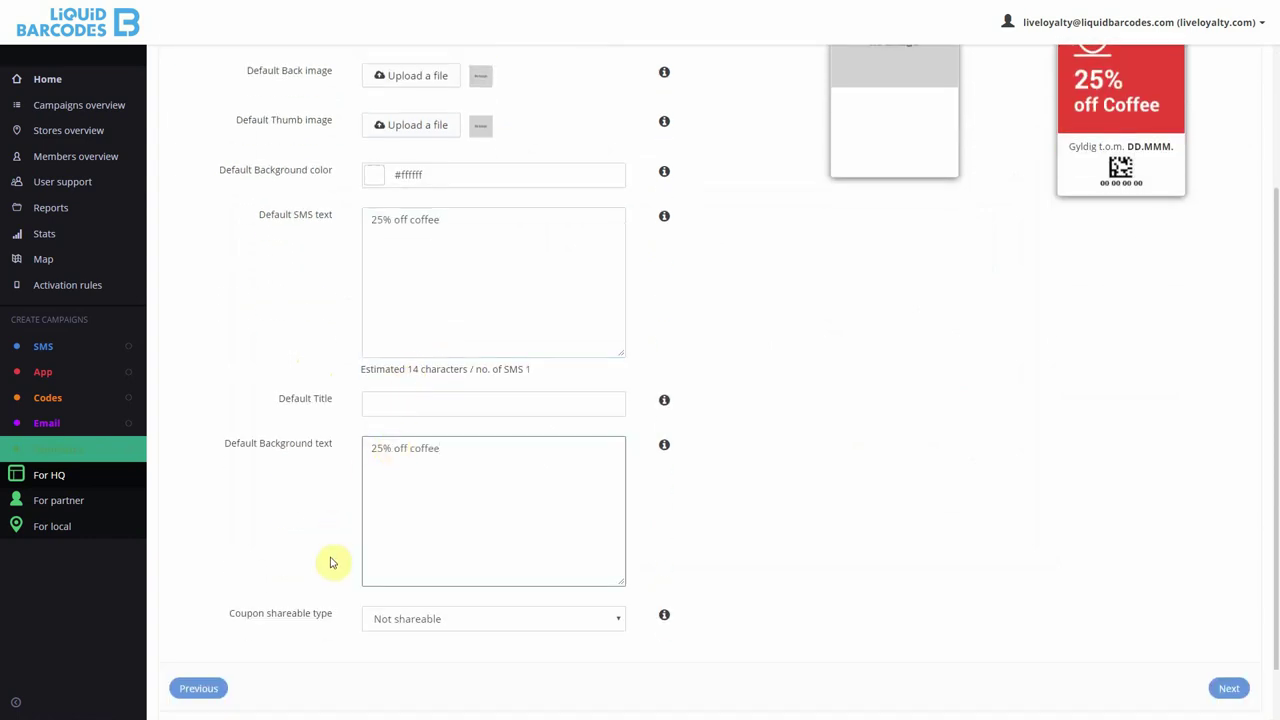
scroll(306, 531, up, 3)
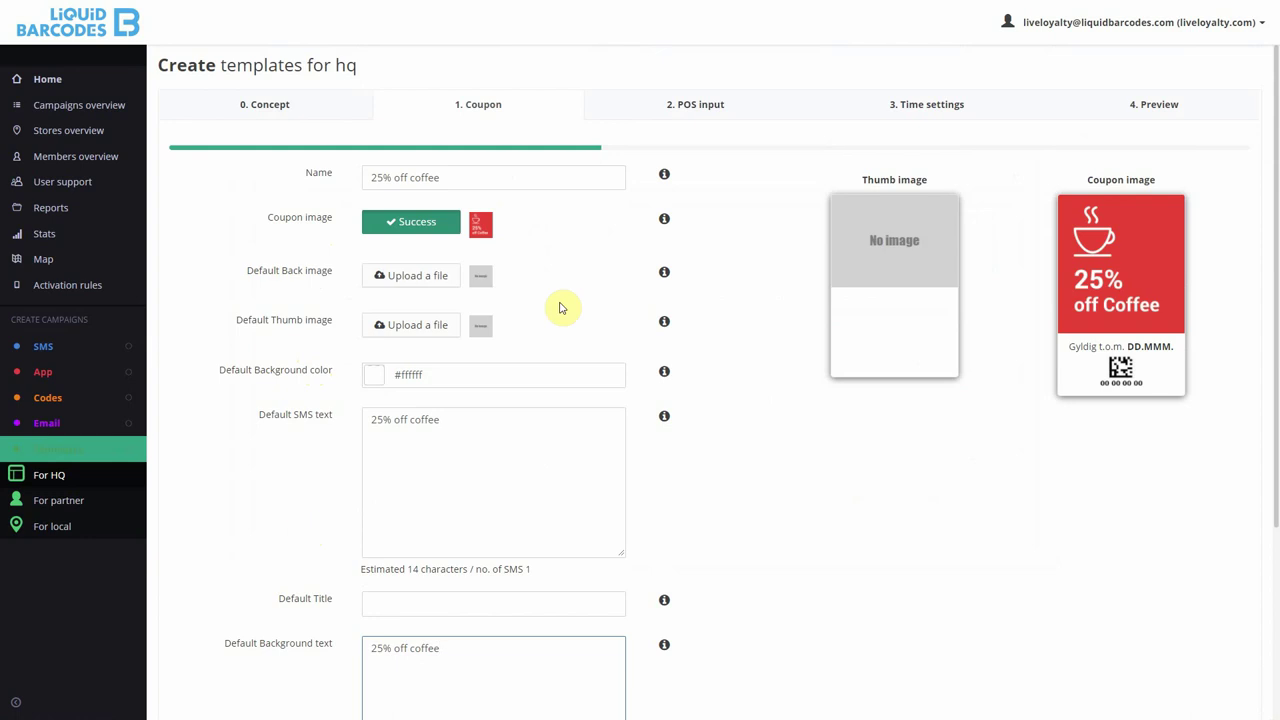
Set the template's POS input to PLU 25 and merchant compensation 2
click(676, 117)
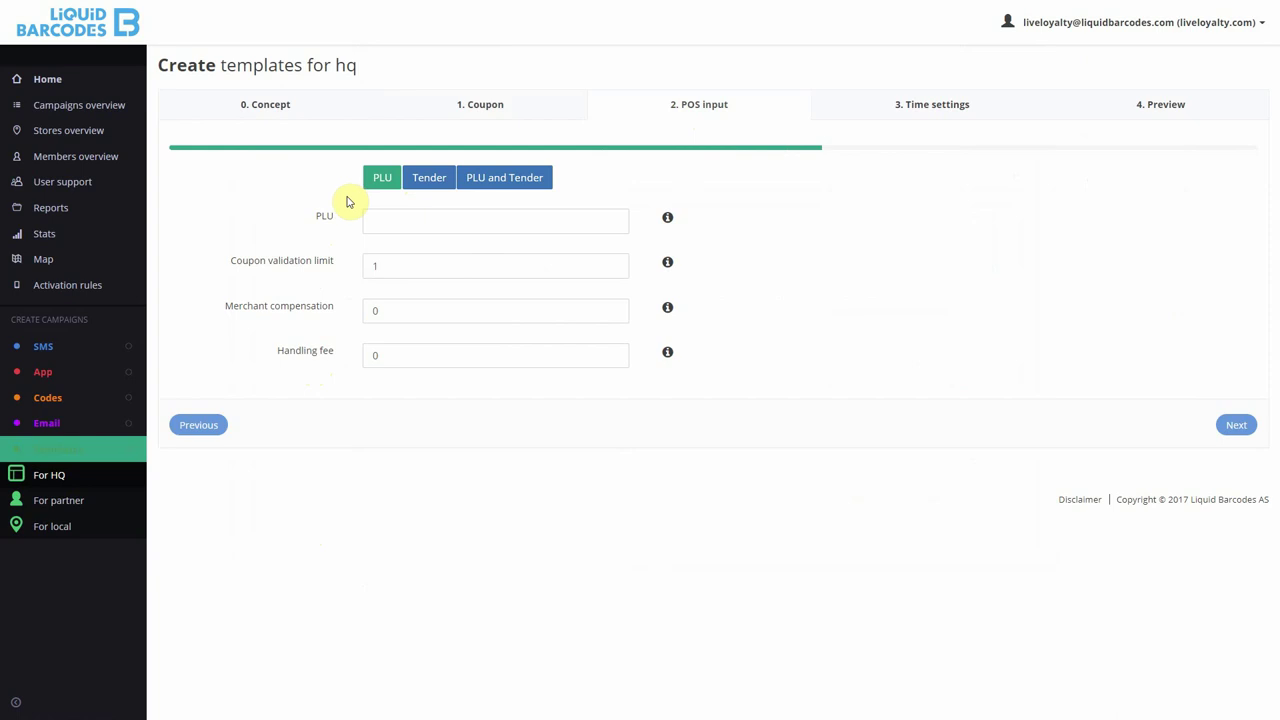
click(389, 218)
text(2)
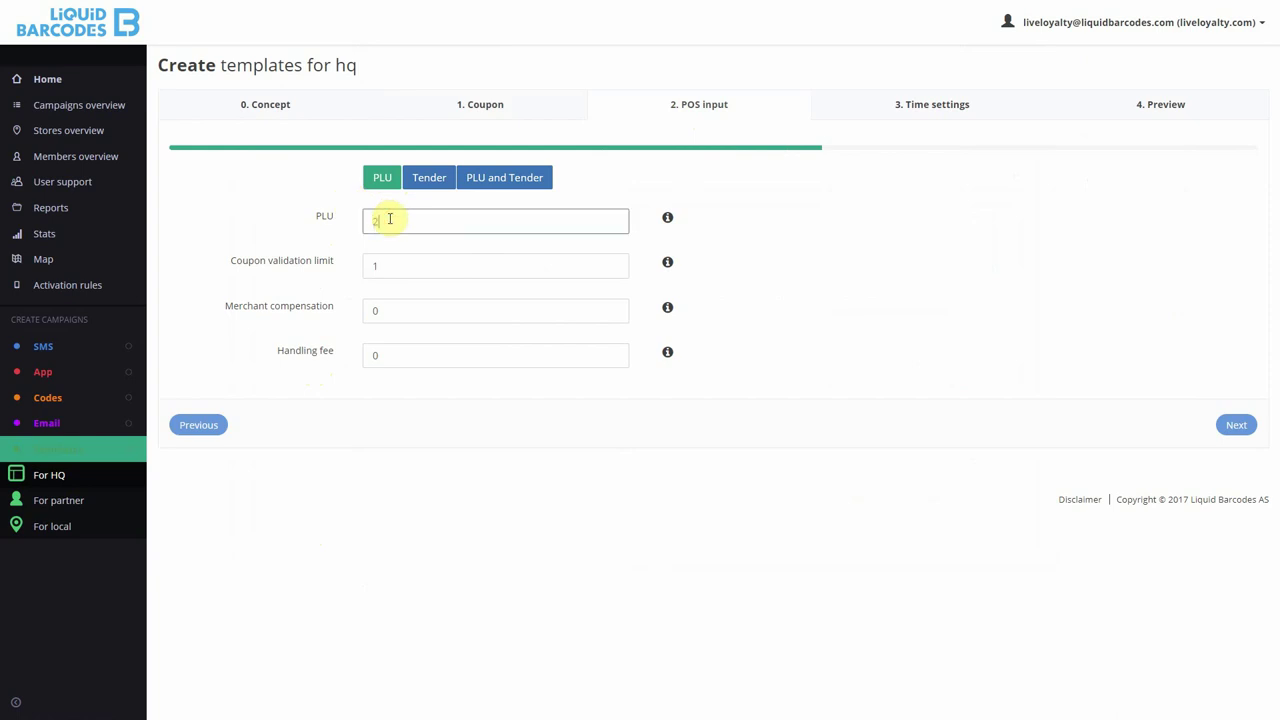
text(5)
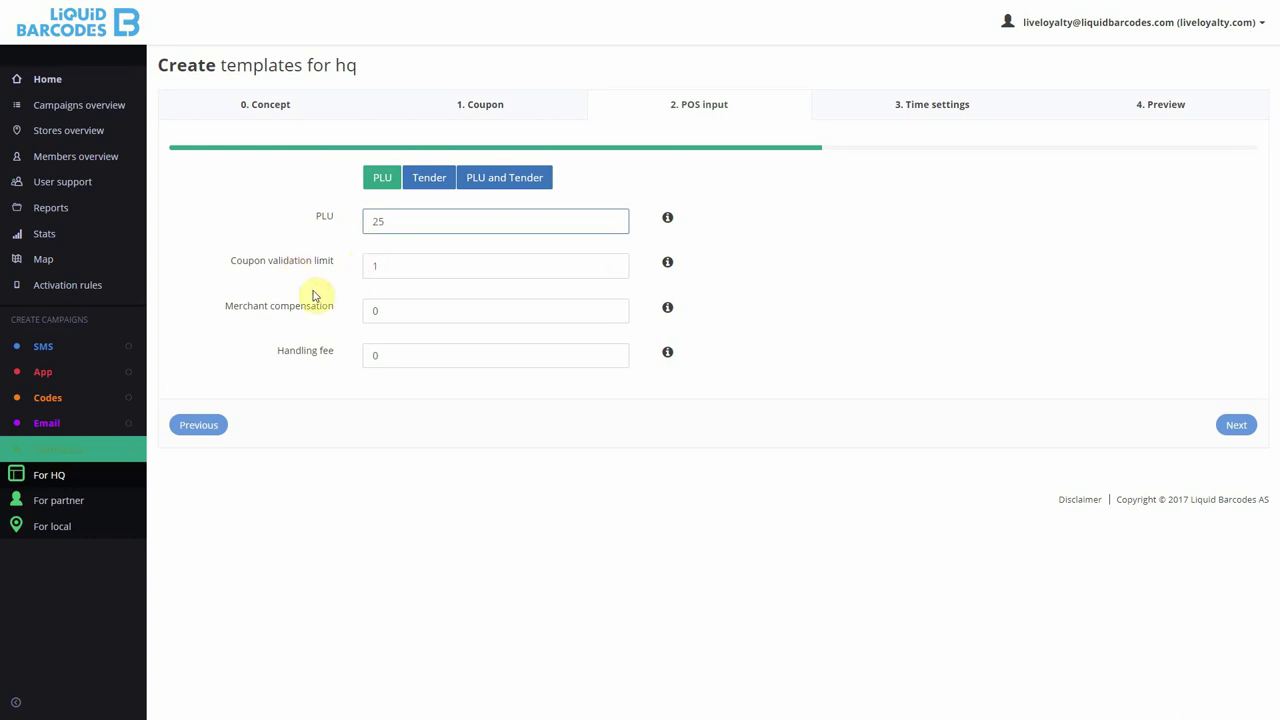
double_click(392, 310)
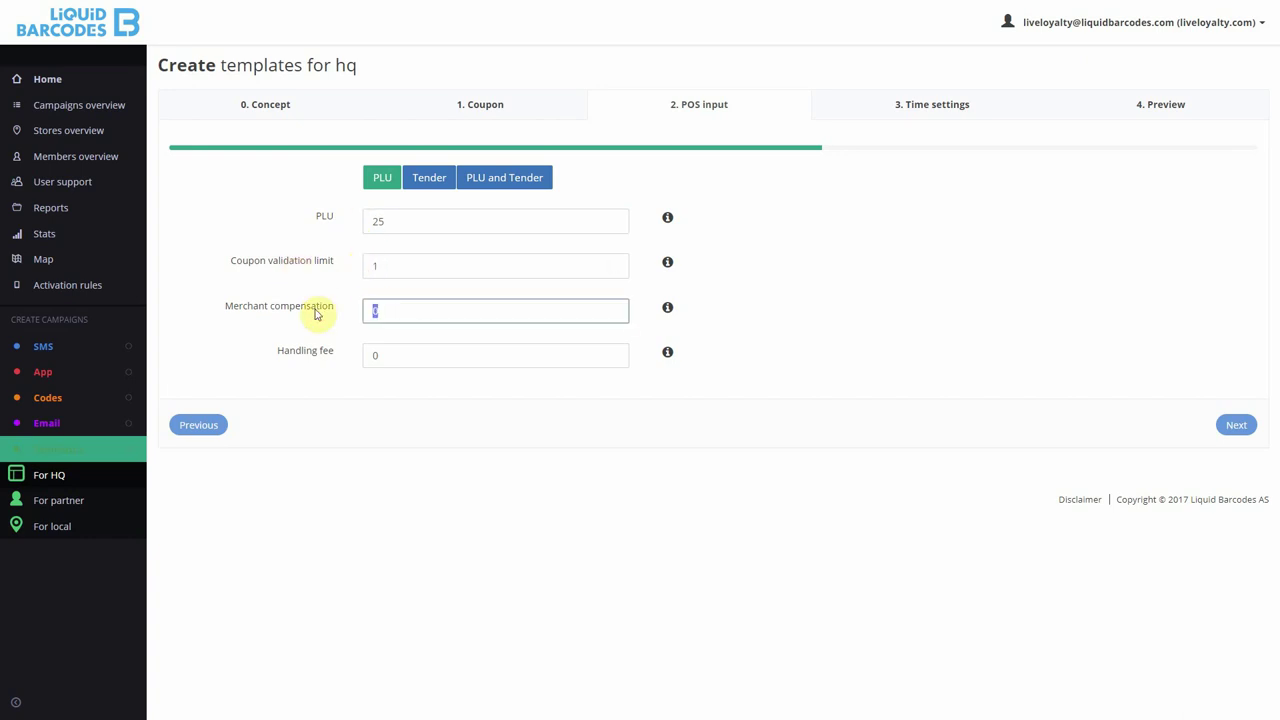
text(2)
click(315, 290)
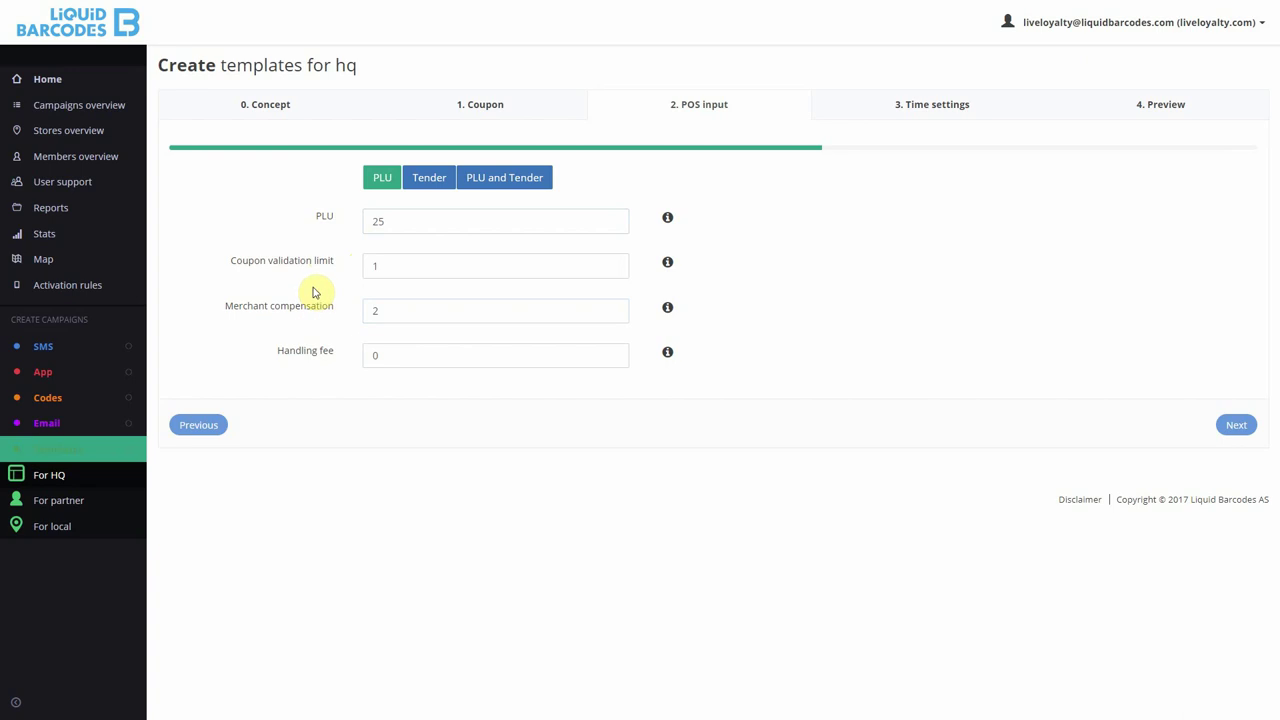
Schedule the template to publish on 18.10.2017 at 00:00 and expire on 31.12.2017
click(867, 104)
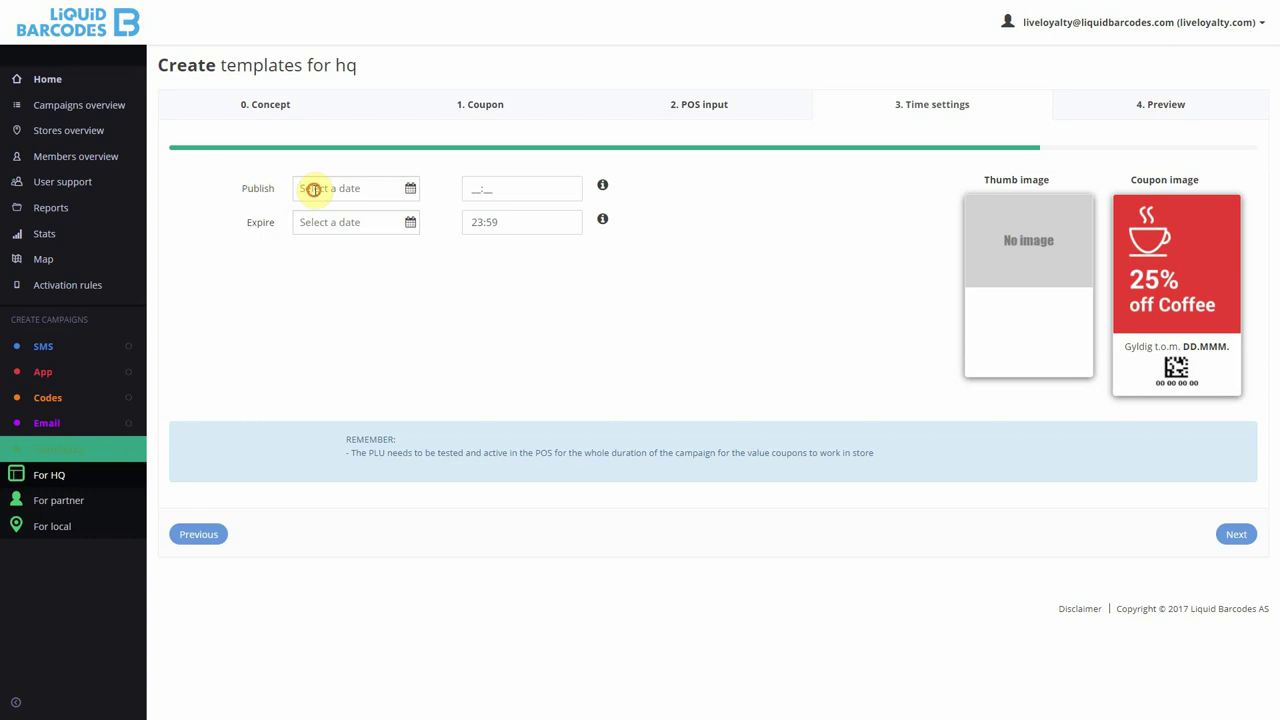
click(410, 189)
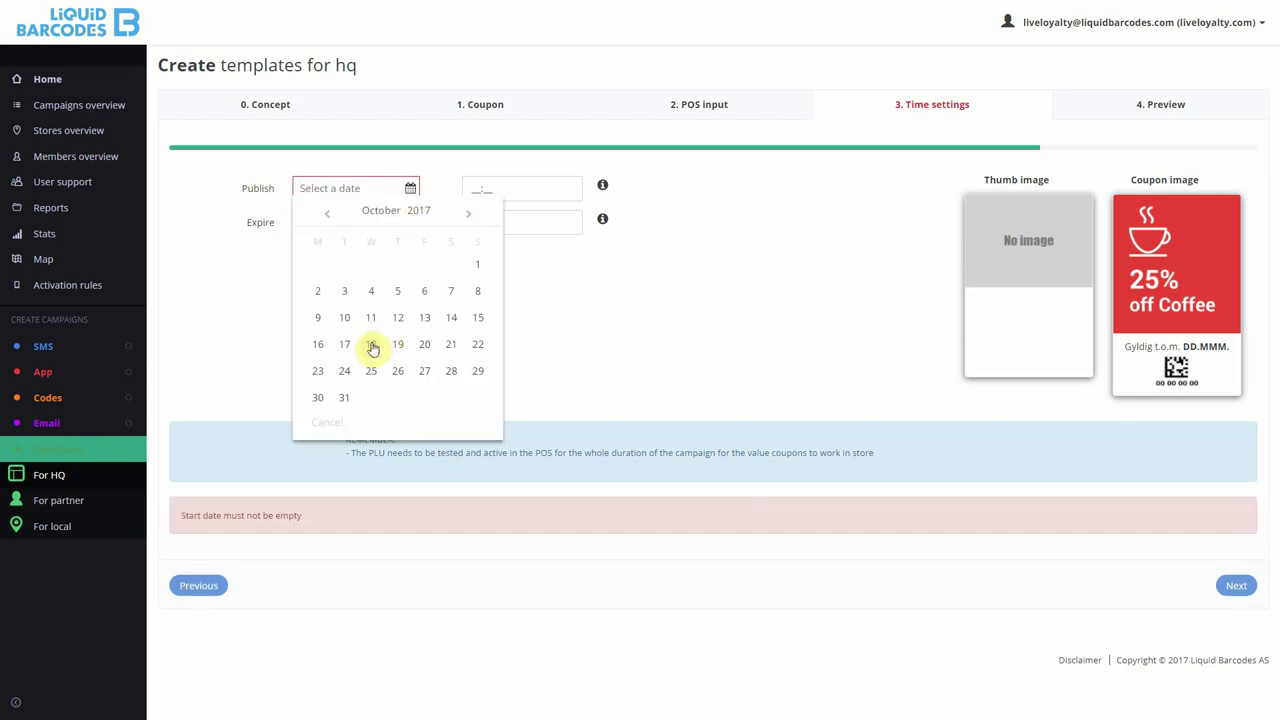
click(371, 344)
click(410, 222)
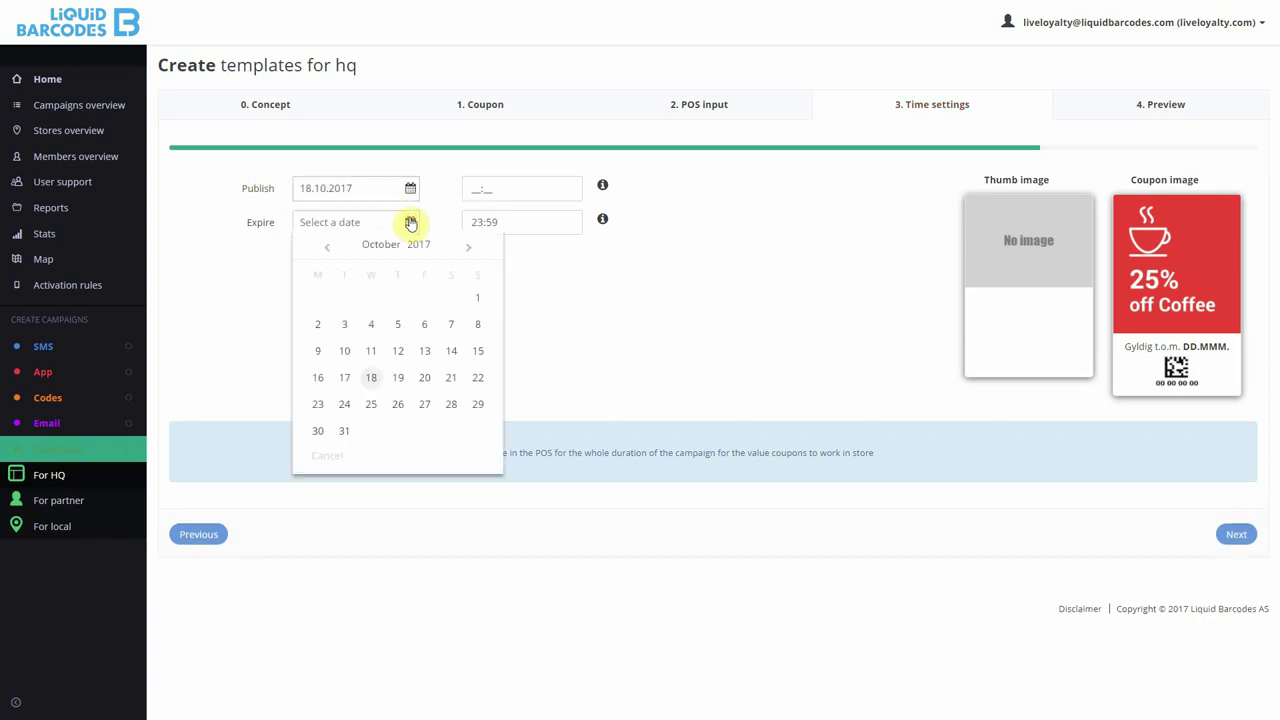
click(467, 247)
click(467, 247)
click(478, 403)
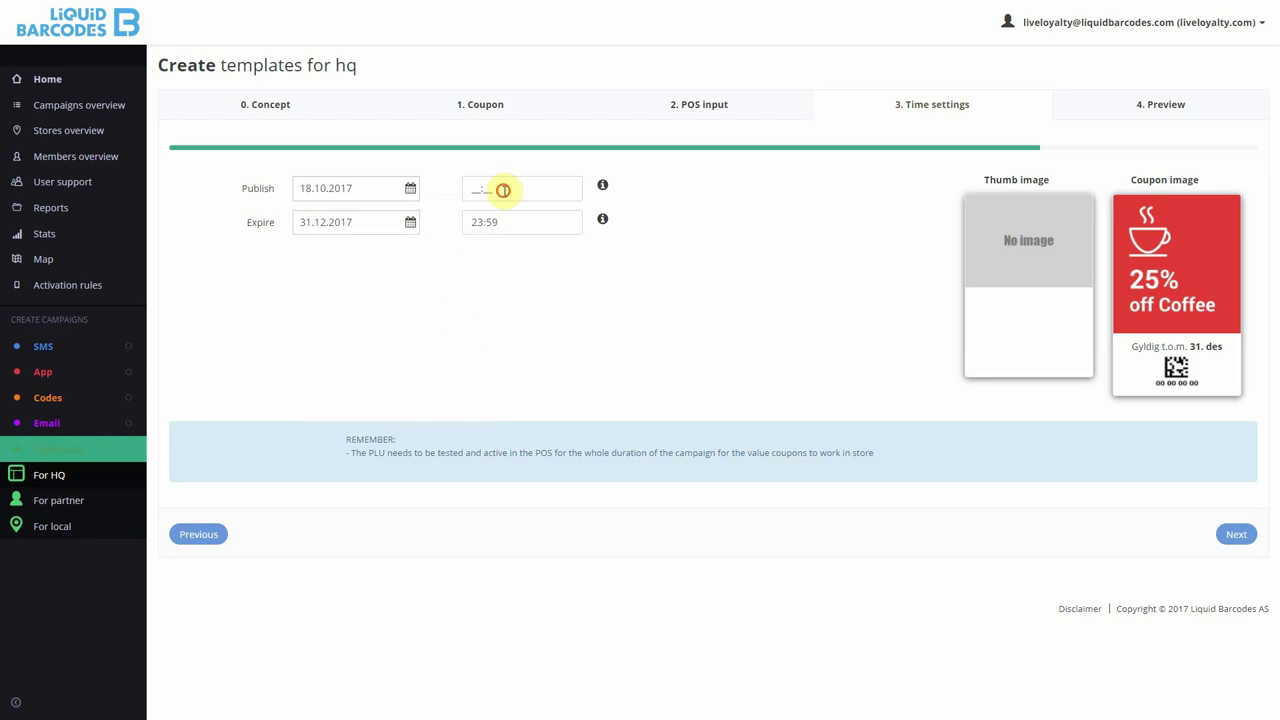
click(503, 189)
text(0000)
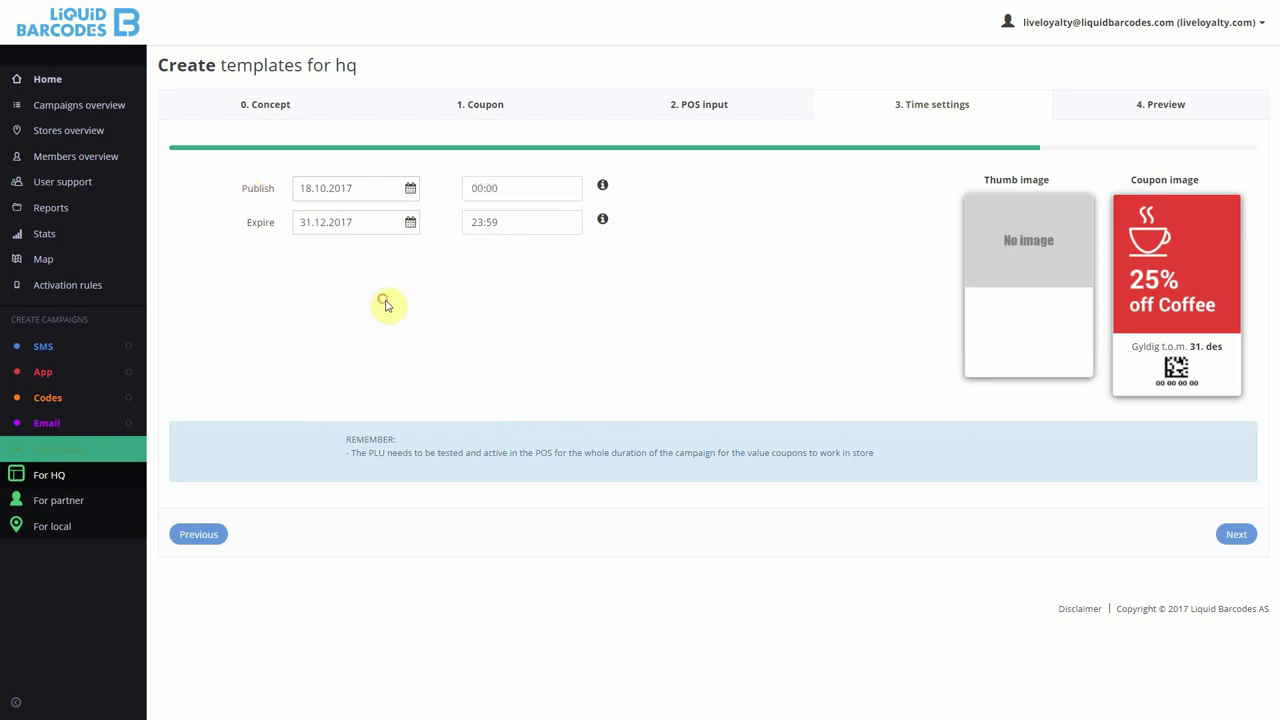
Preview and finish the HQ template, and show the HQ campaigns on the home page
click(1089, 114)
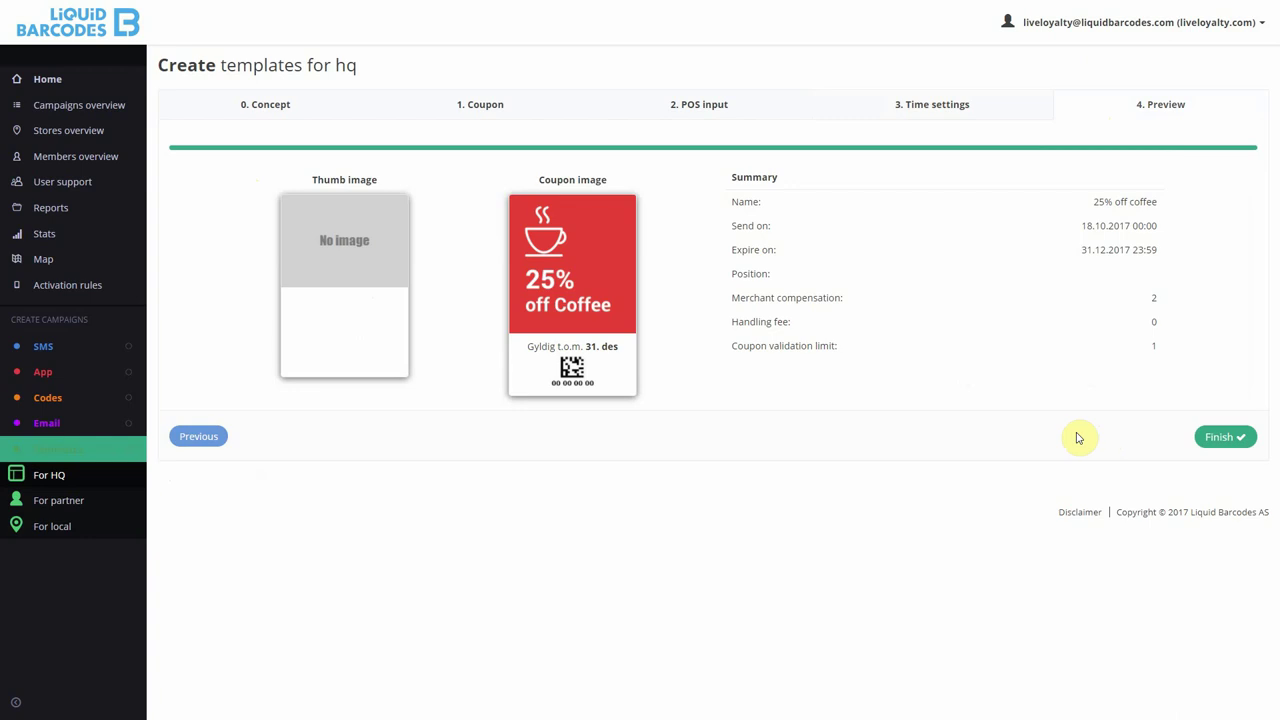
click(1218, 437)
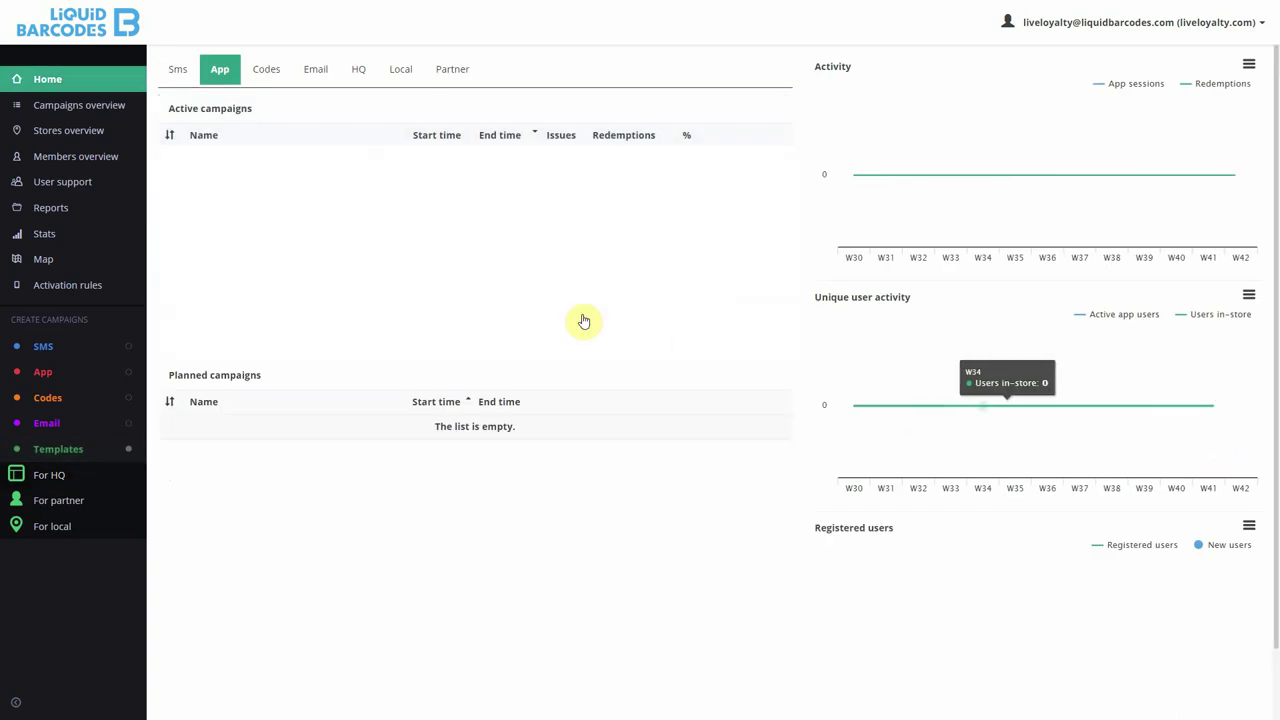
click(359, 71)
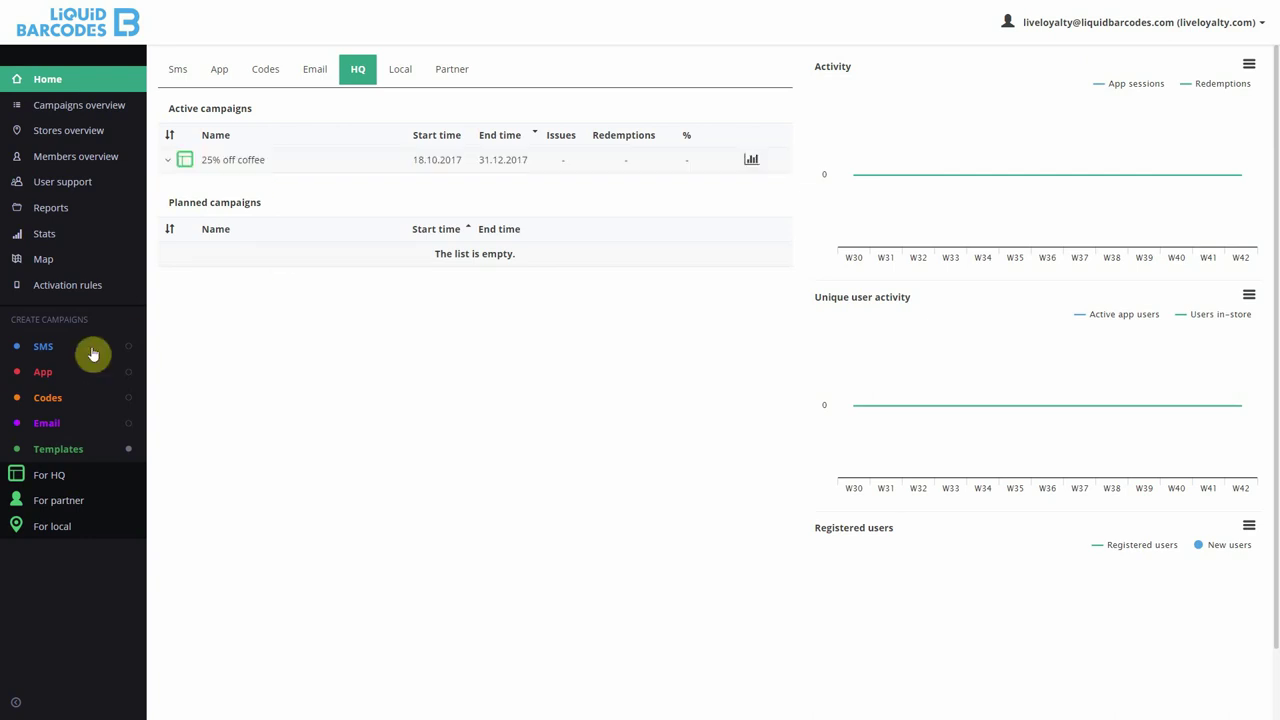
Start a new app coupon based on the "25% off coffee" template and go to its coupon details
click(56, 375)
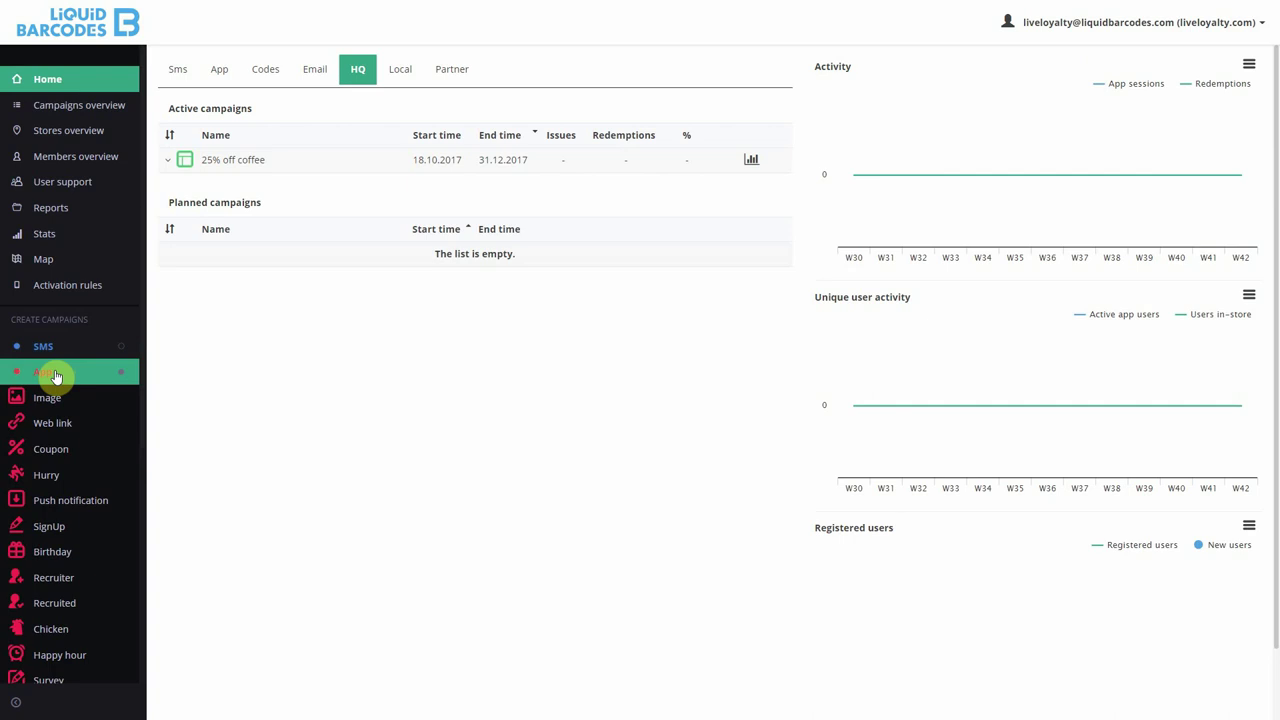
click(50, 456)
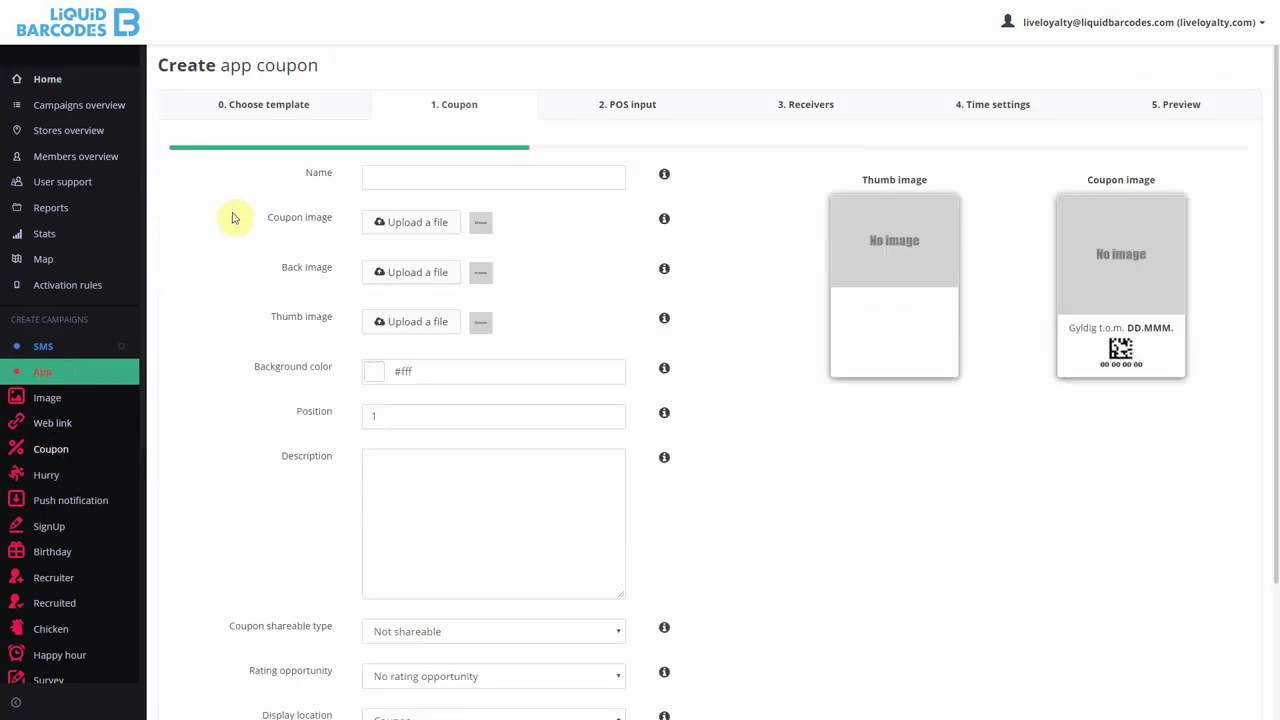
click(250, 110)
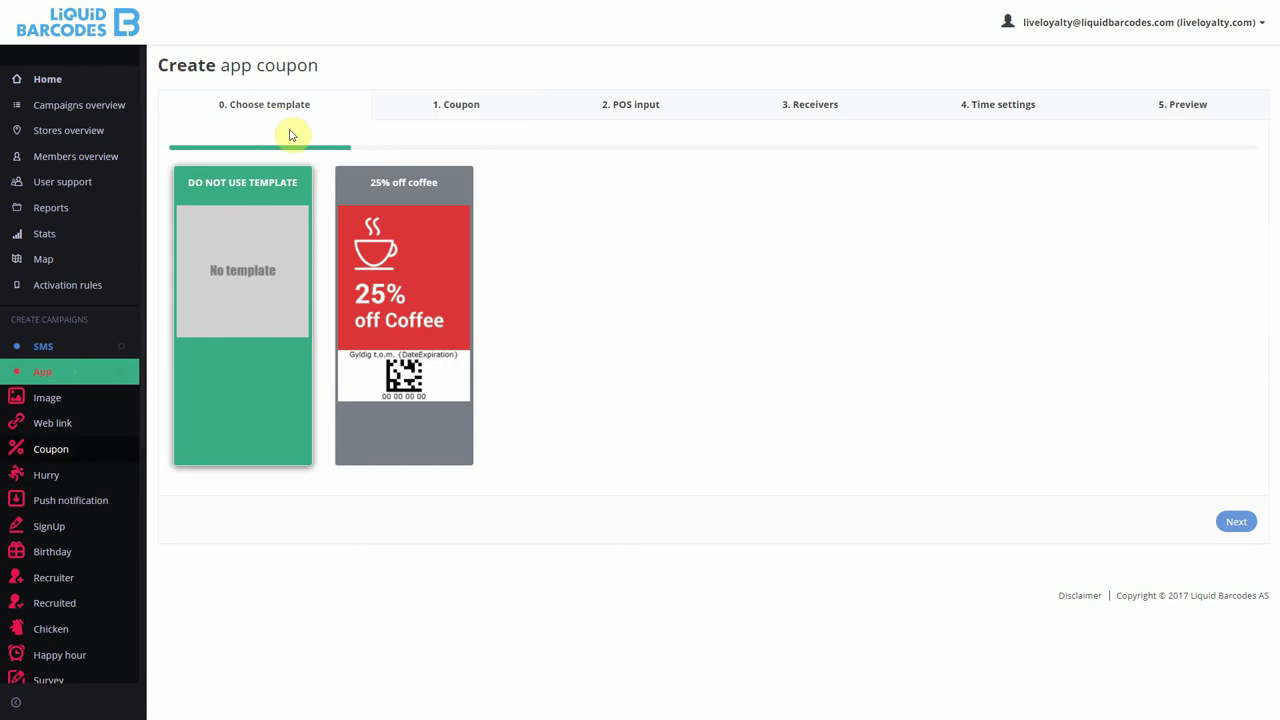
click(368, 288)
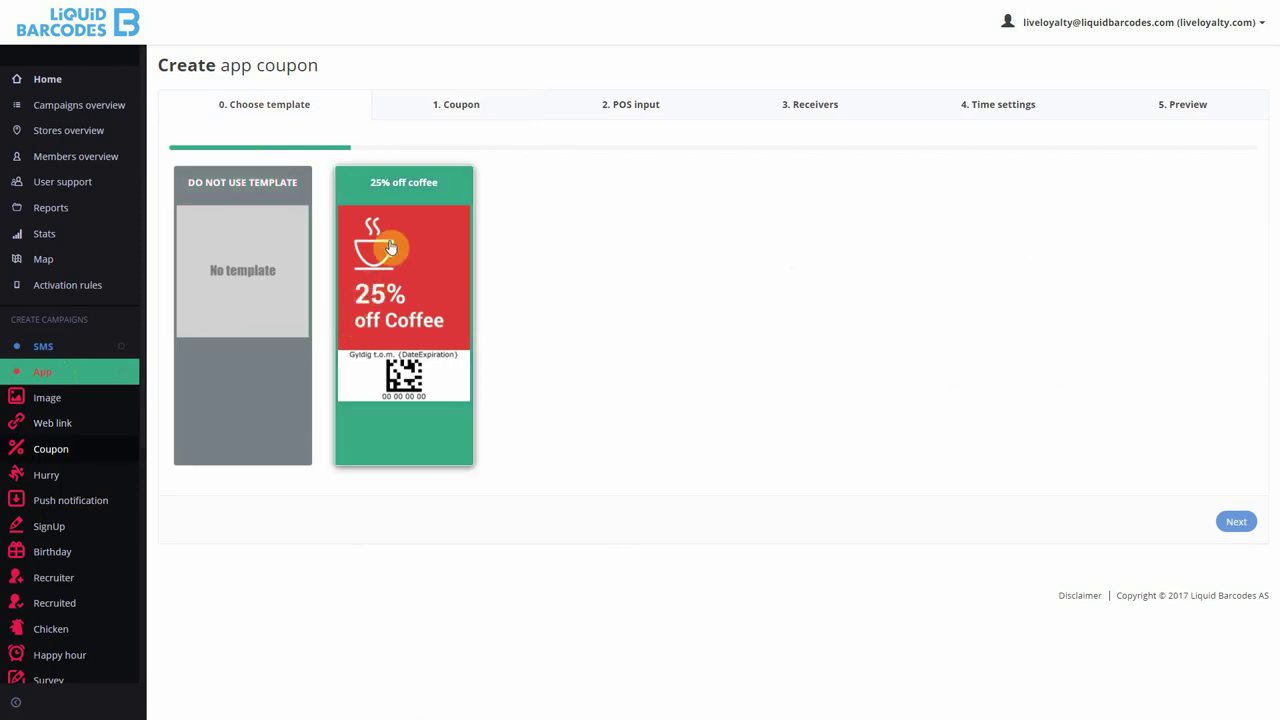
click(454, 108)
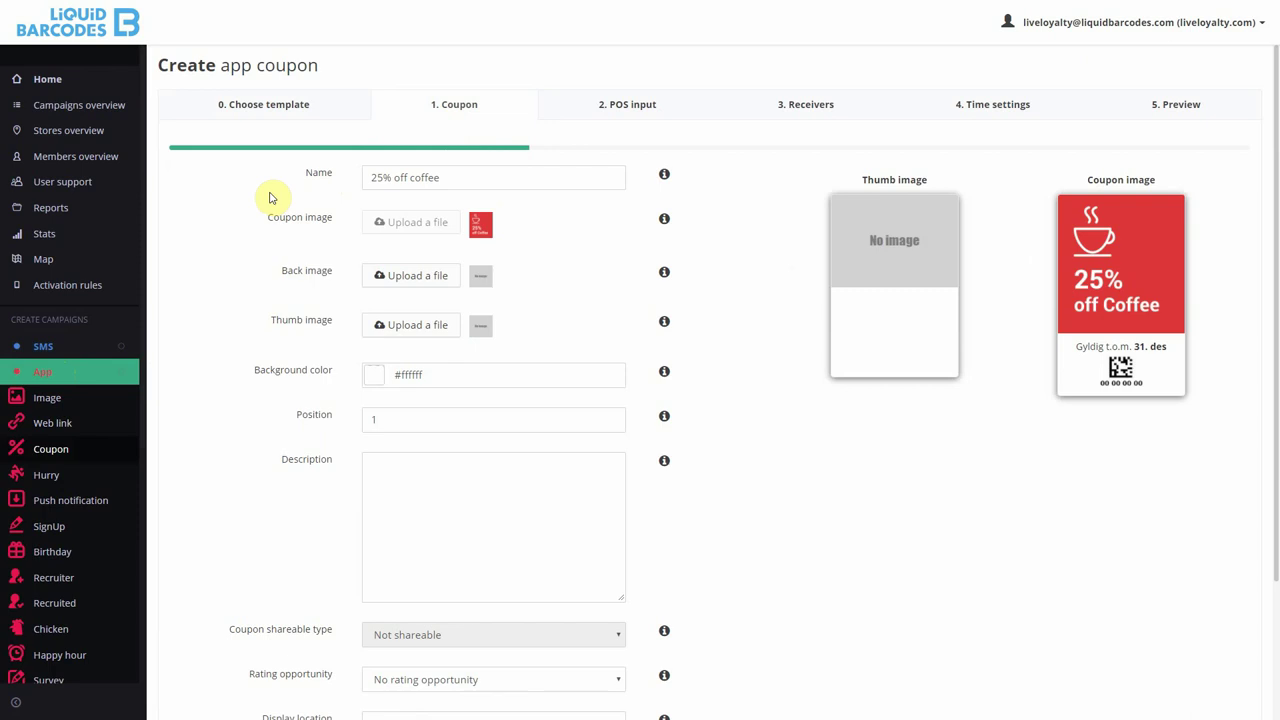
Review the app coupon's details, go through its POS input and receivers, and proceed to the time settings
scroll(268, 199, down, 3)
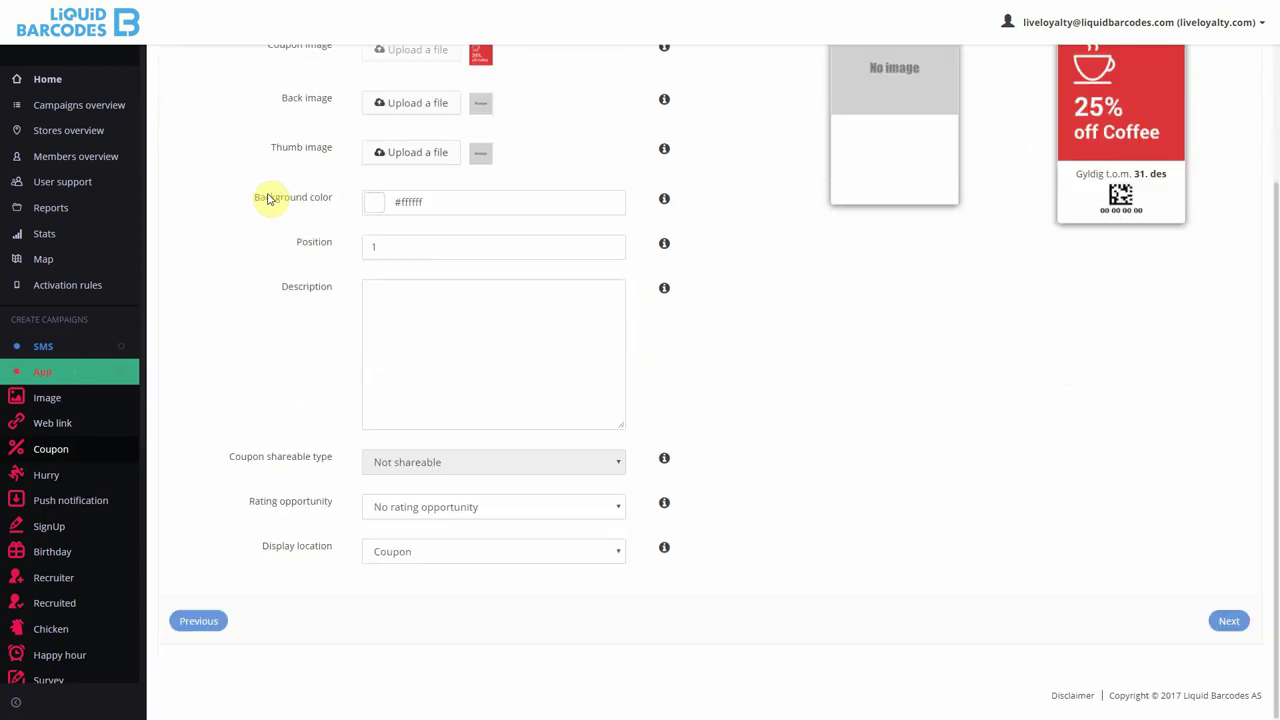
scroll(268, 199, up, 3)
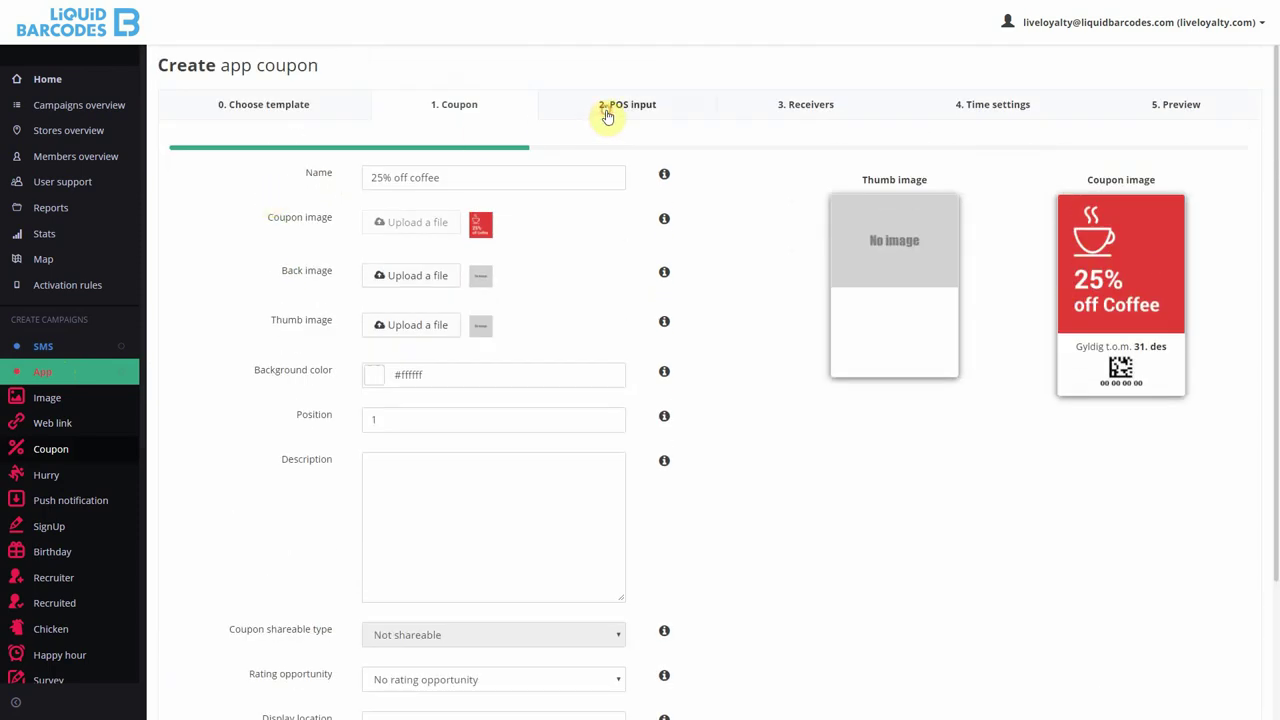
click(605, 112)
click(808, 112)
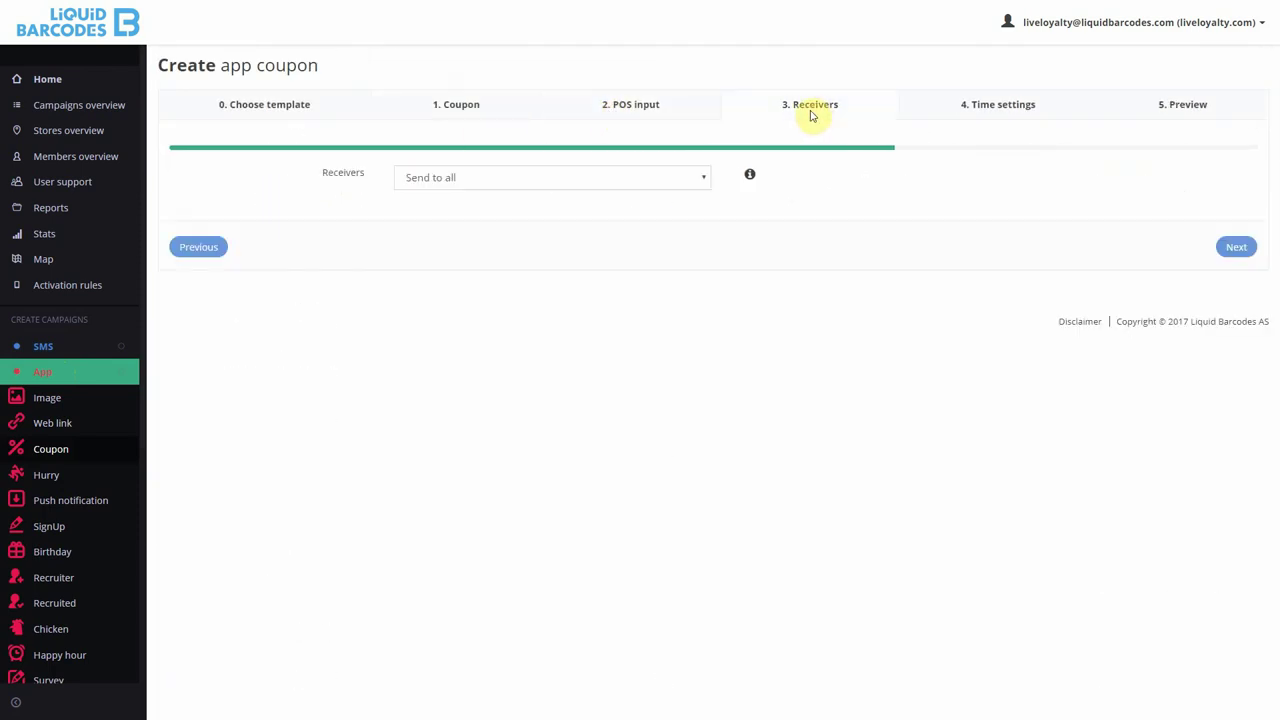
click(985, 115)
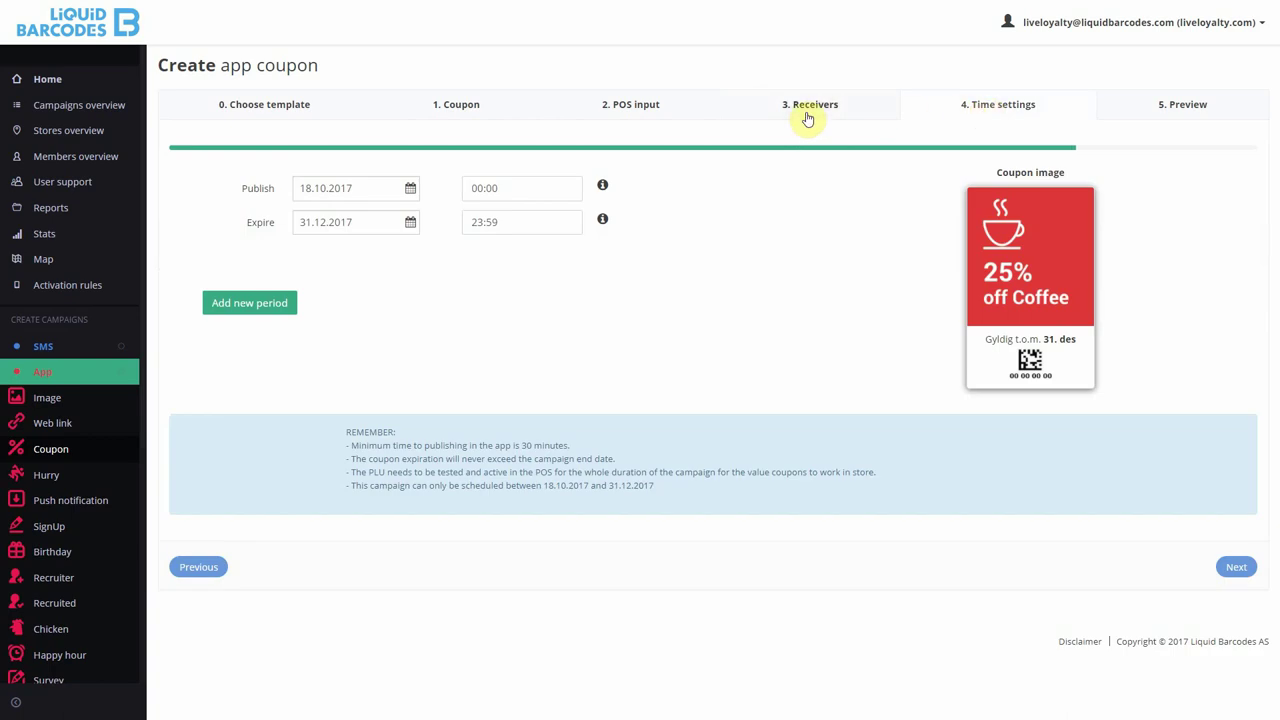
Schedule the app coupon's first period to publish on 23.10.2017 and expire on 29.10.2017
click(411, 190)
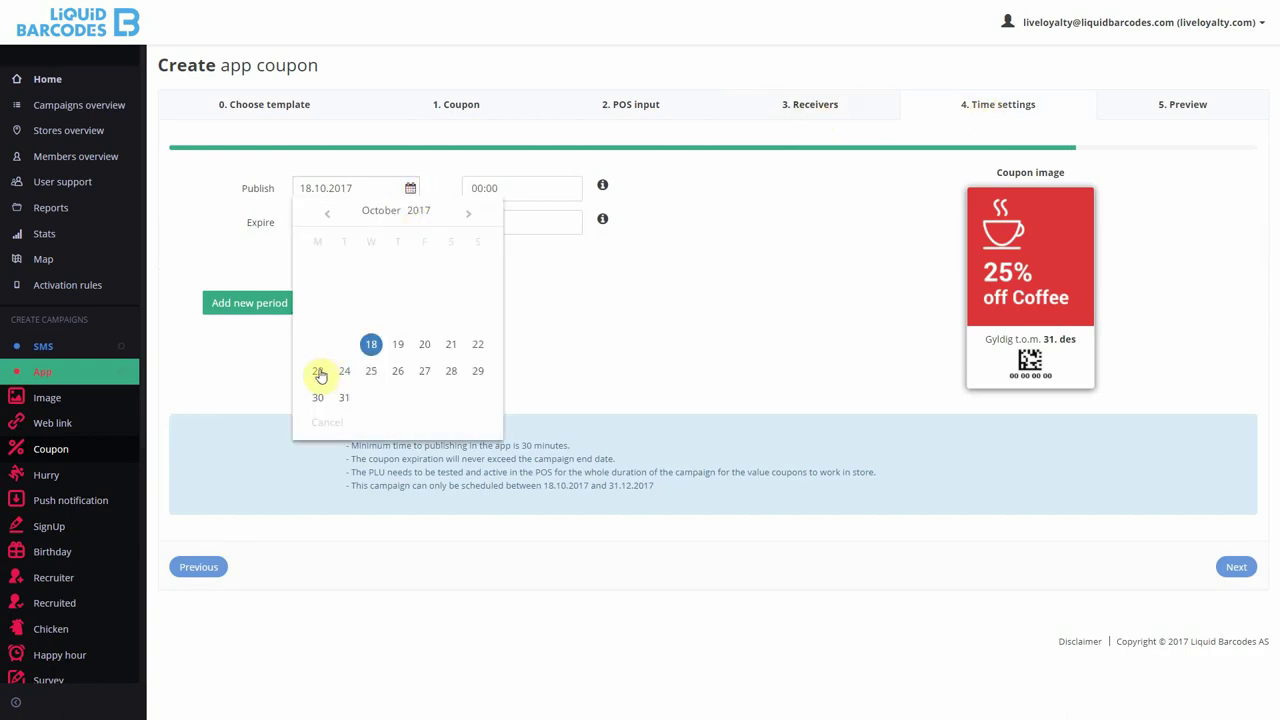
click(318, 371)
click(410, 222)
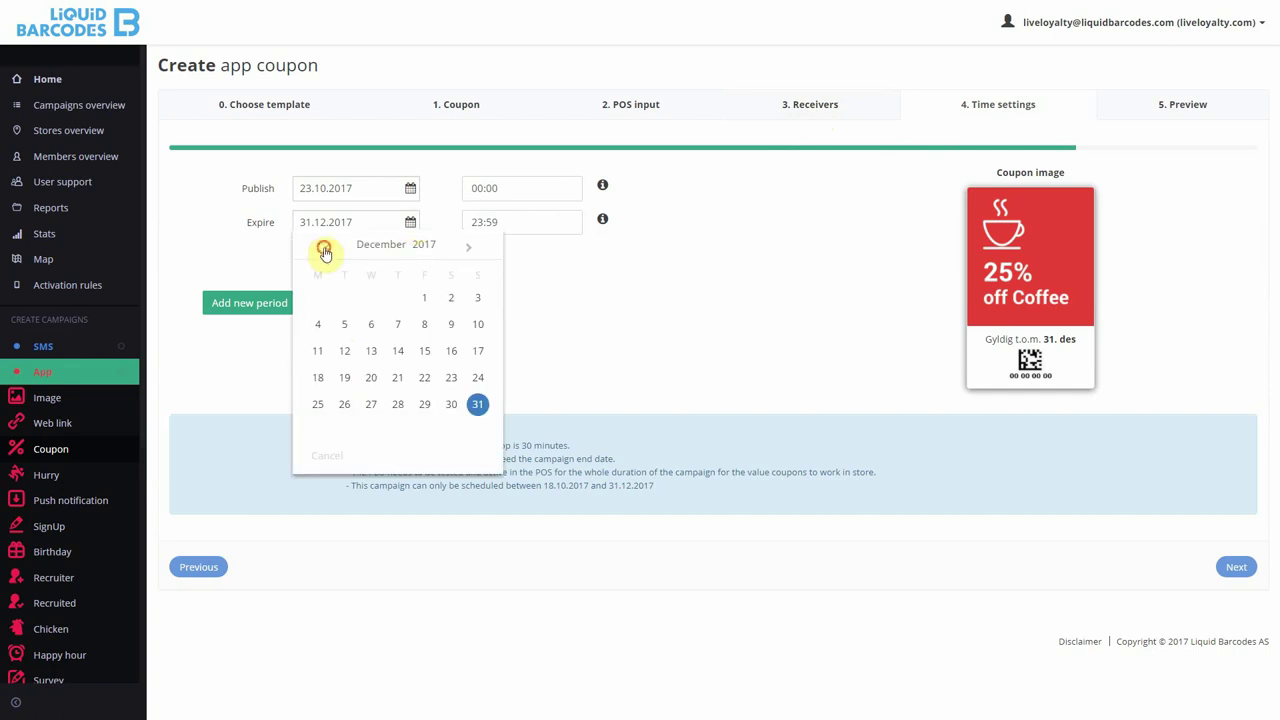
click(325, 250)
click(325, 250)
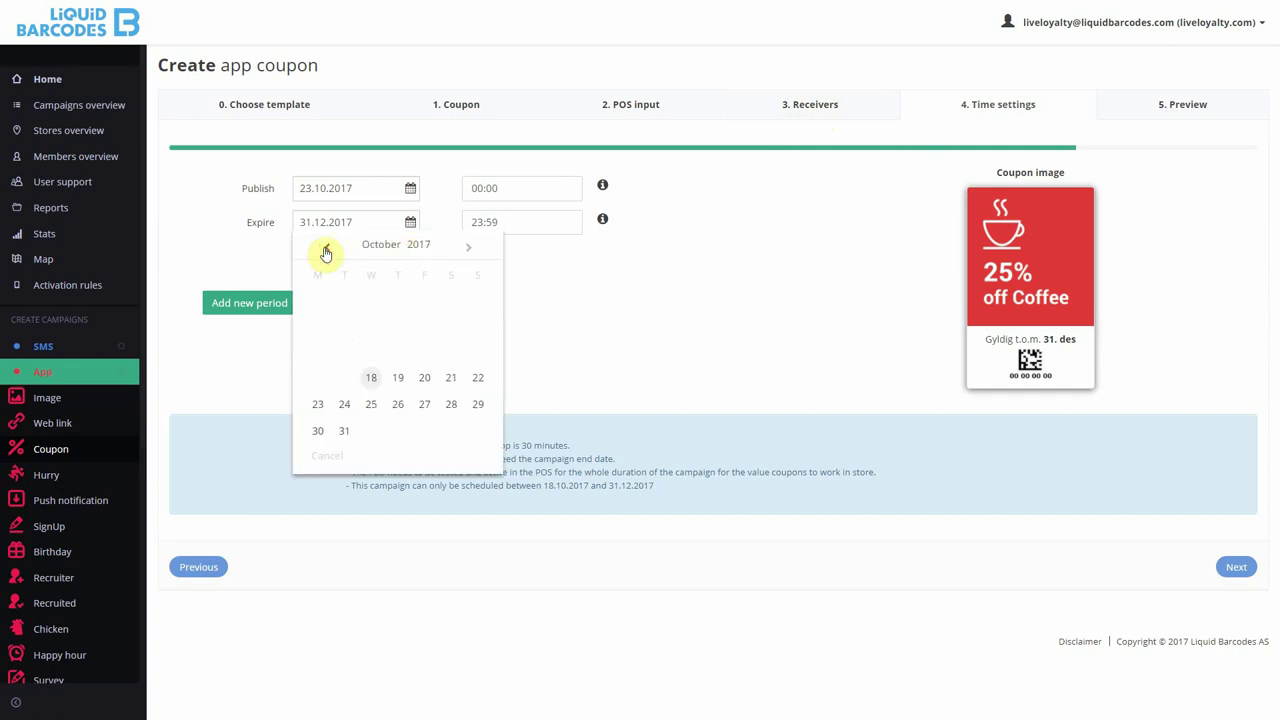
click(474, 404)
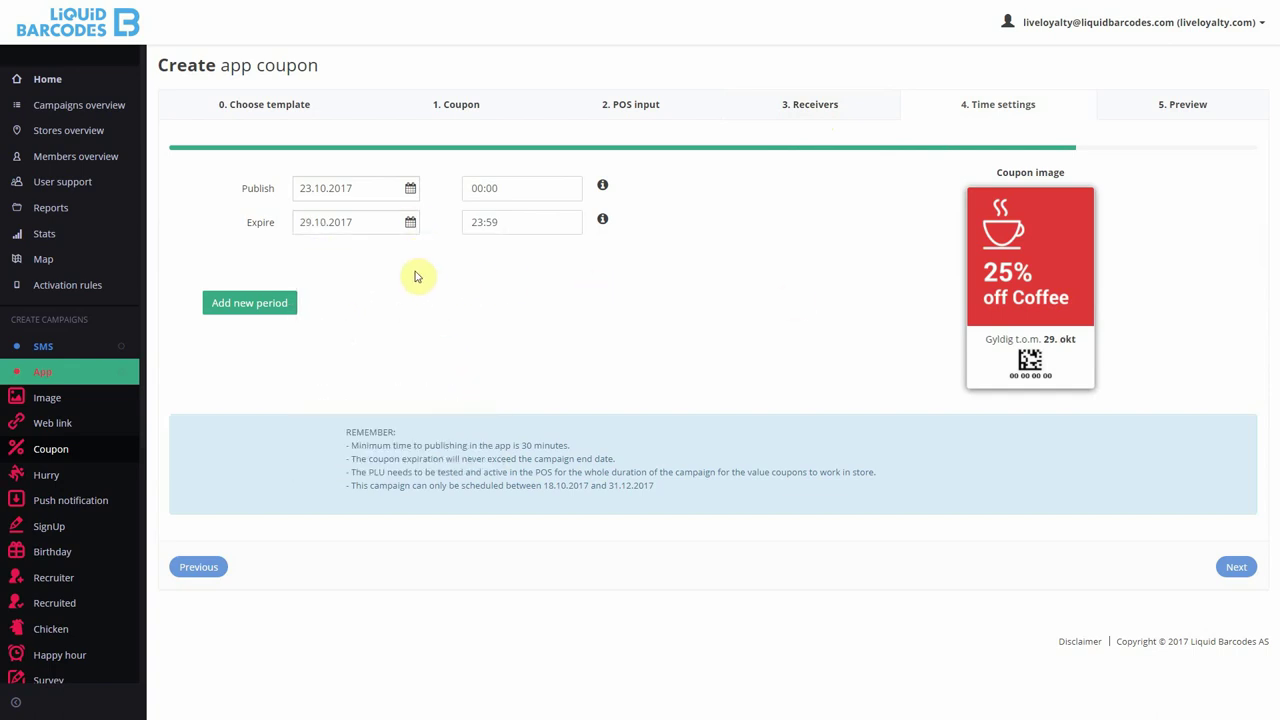
Add a second time period with publish date 06.11.2017 and open its expiry date choice at November 2017
click(281, 303)
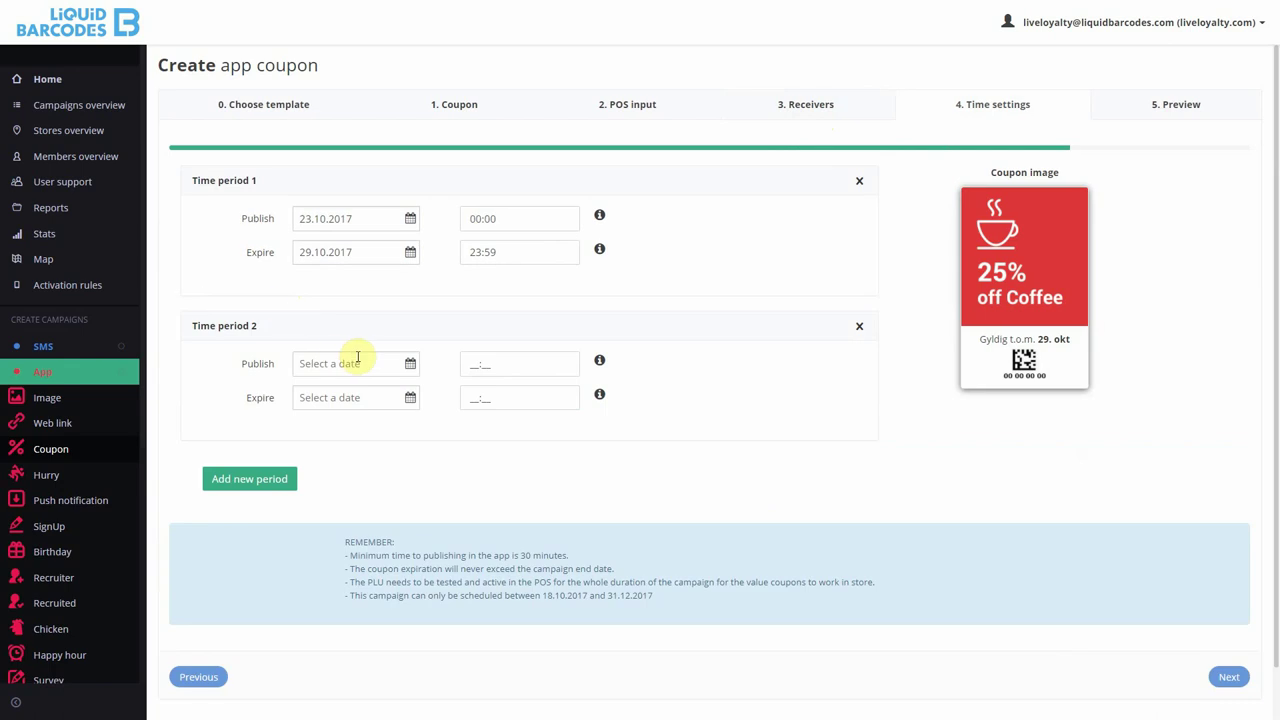
click(410, 363)
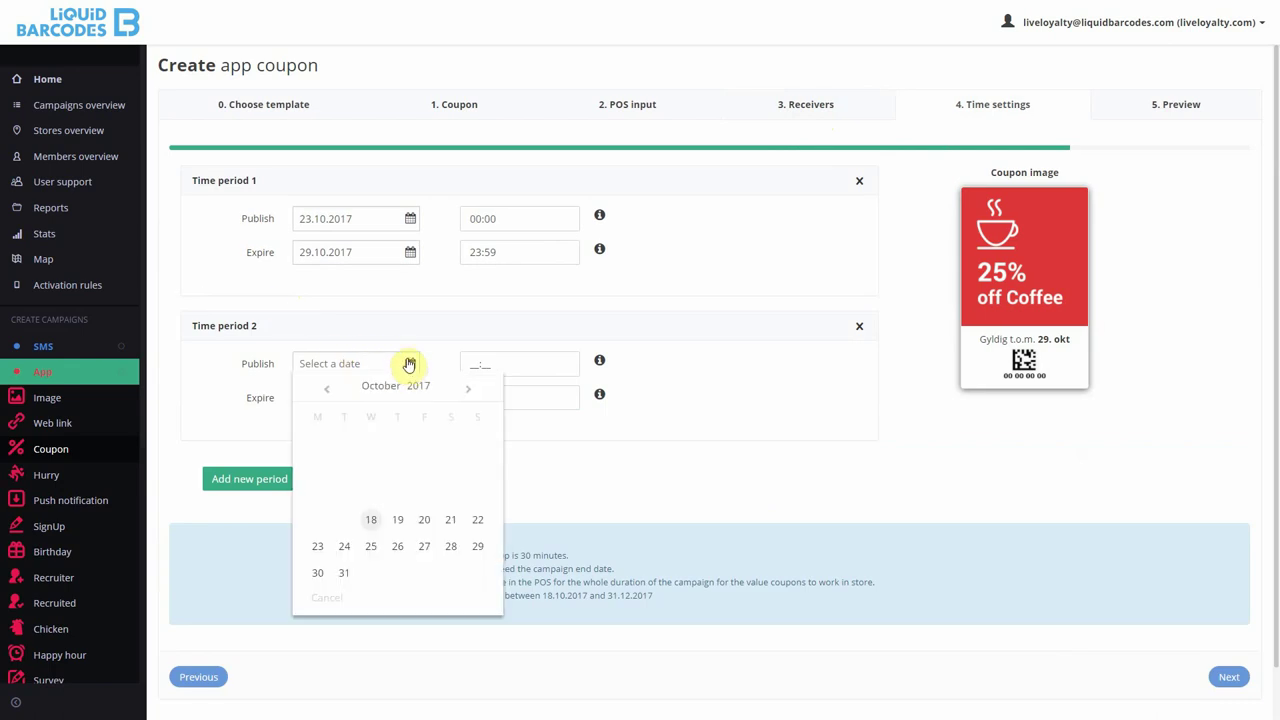
click(467, 388)
click(318, 467)
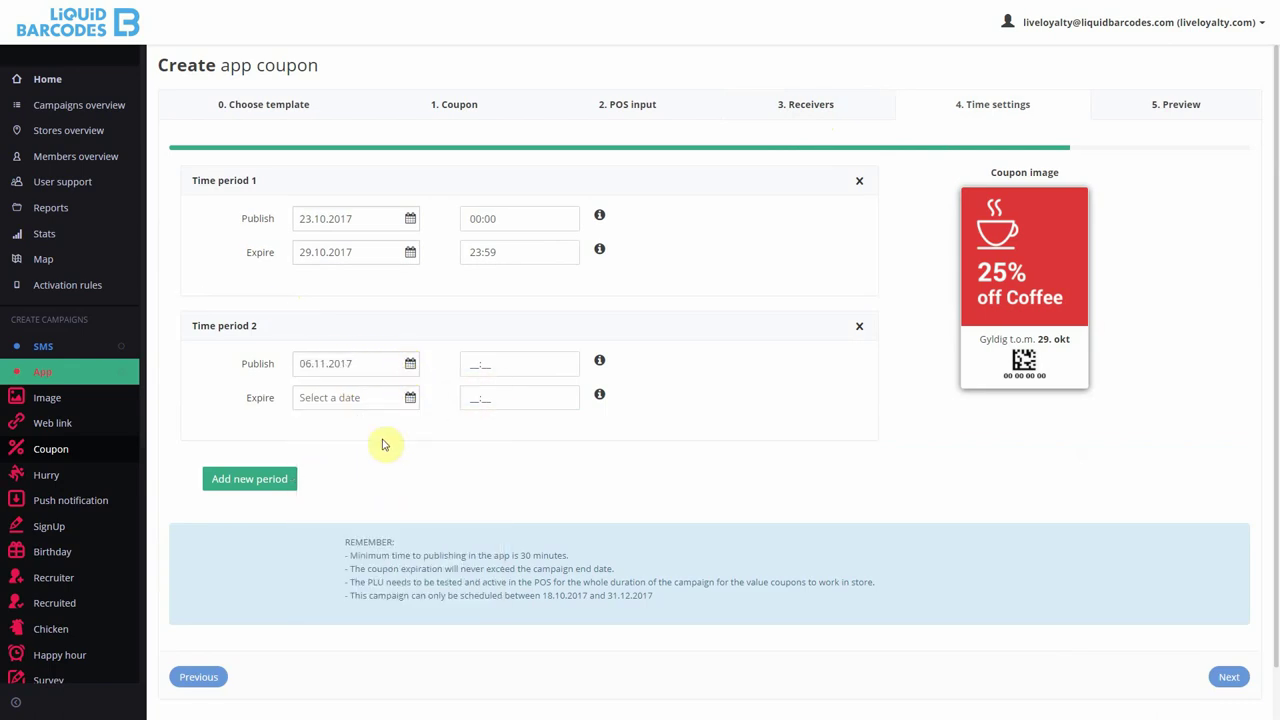
click(410, 397)
click(468, 426)
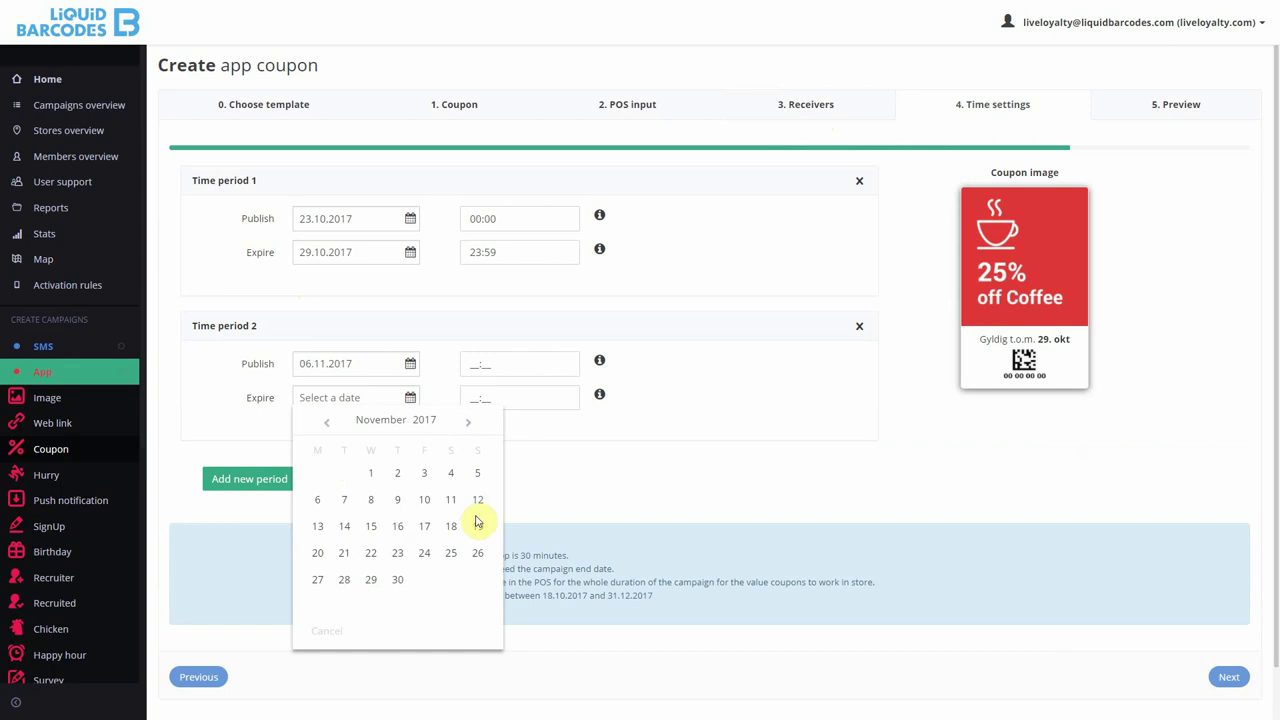